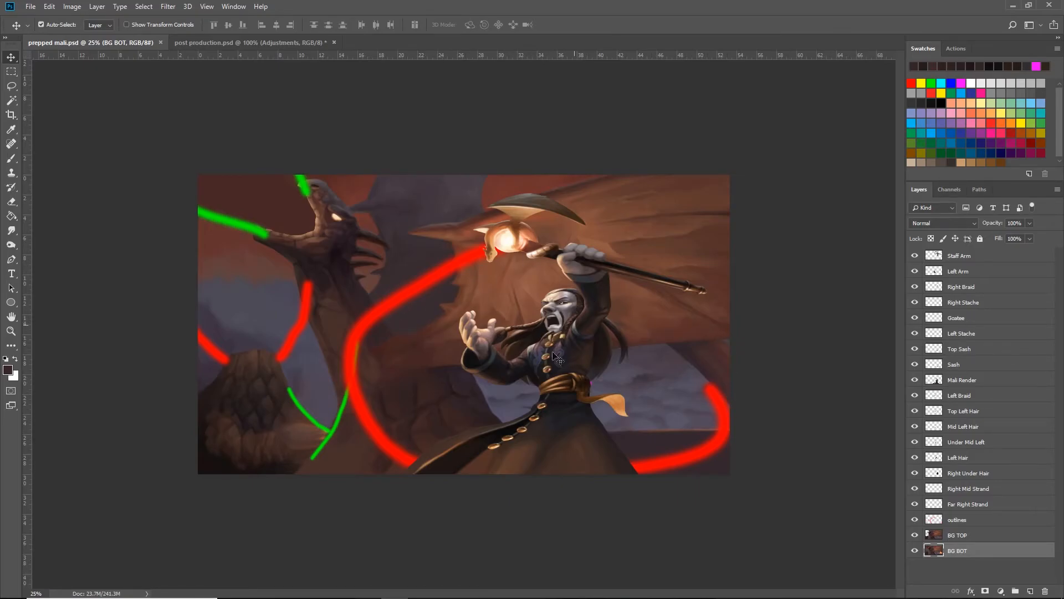
# - Select the Goatee layer and hide the outlines layer with the red and green guide strokes
pyautogui.moveTo(526, 576)
pyautogui.click(959, 321)
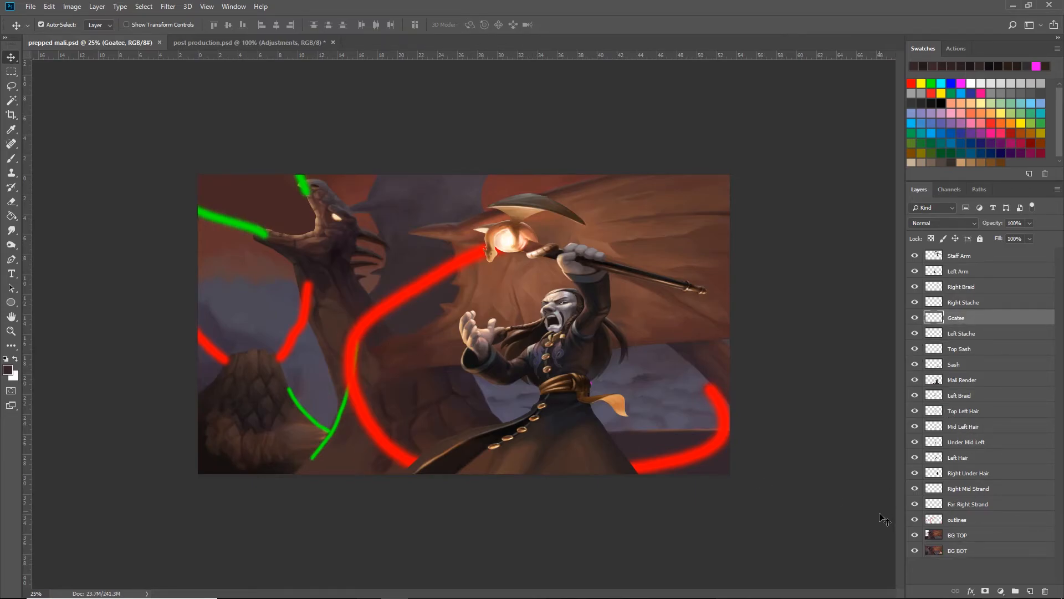
pyautogui.click(914, 518)
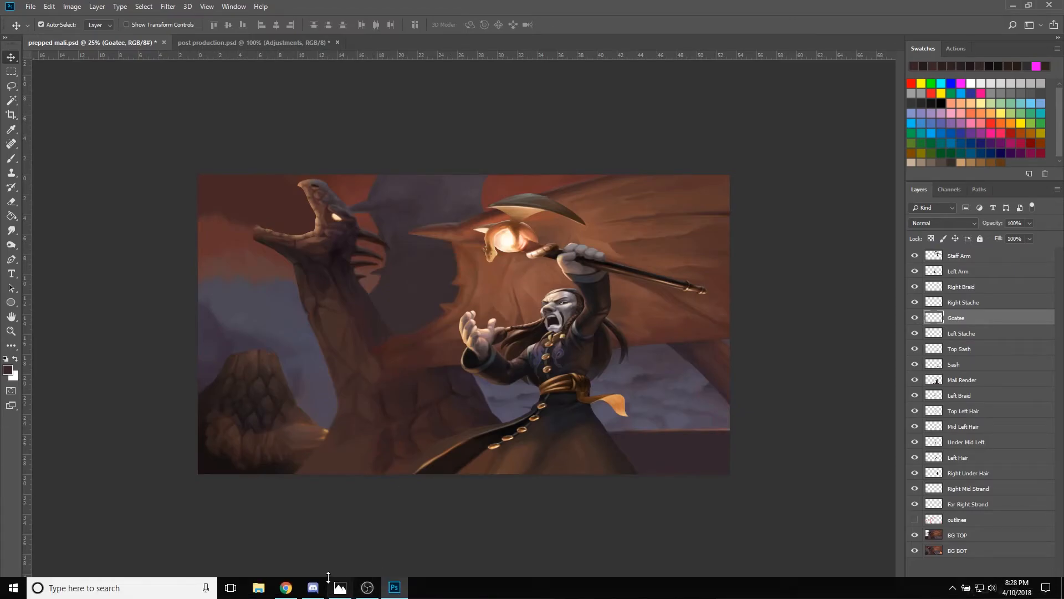
# - Switch to Photos to examine the original Wizard101 artwork at full size, and return to the layered document
pyautogui.click(340, 589)
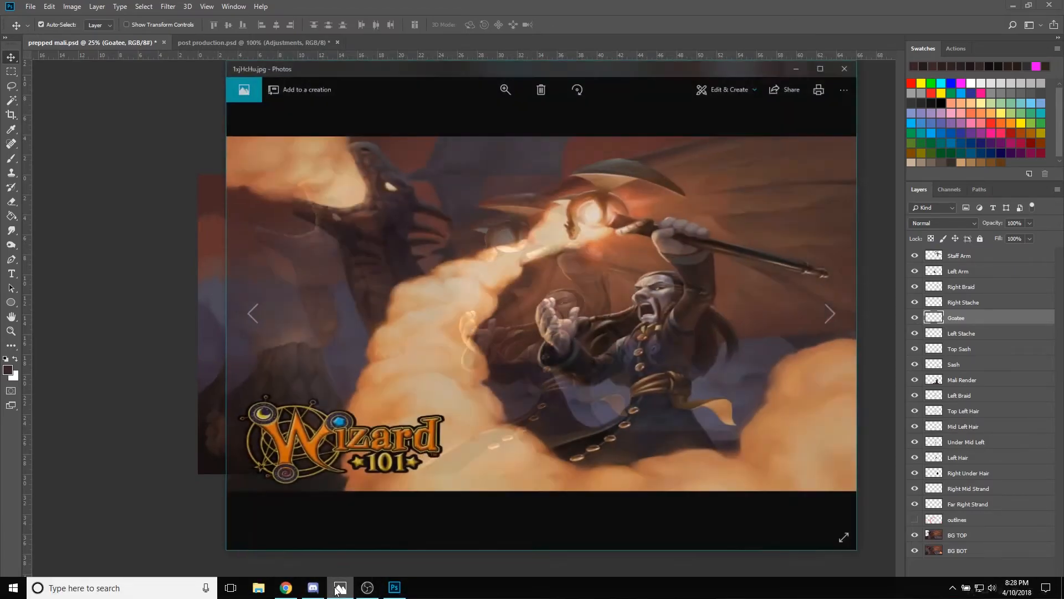
pyautogui.click(845, 34)
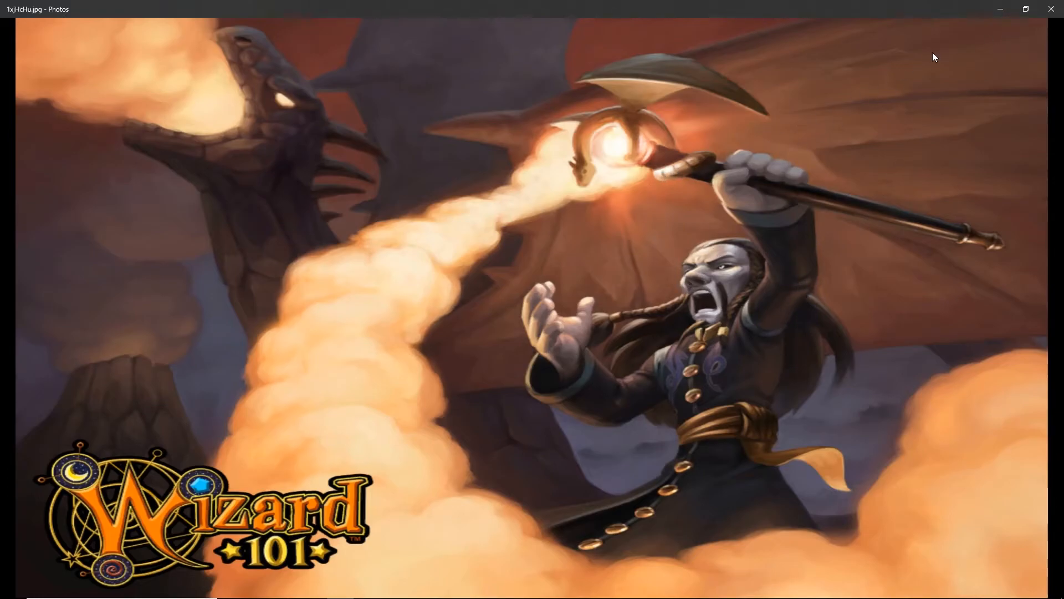
pyautogui.click(1006, 9)
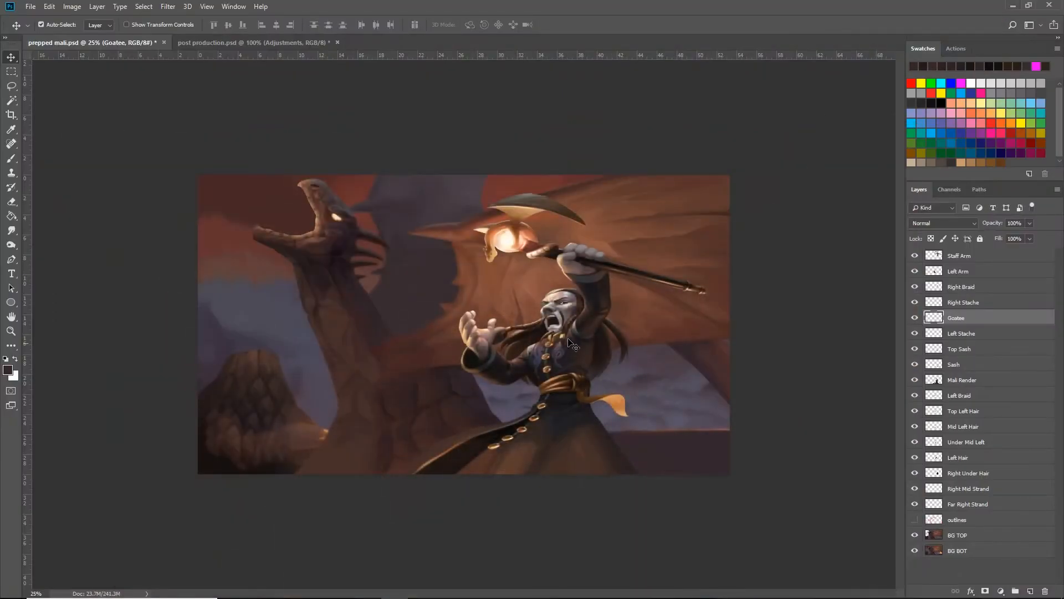
# - Select the outlines layer and examine the wizard's face, arms and hair up close
pyautogui.hotkey('ctrl', '+')
pyautogui.hotkey('ctrl', '-')
pyautogui.hotkey('ctrl', '+')
pyautogui.click(979, 523)
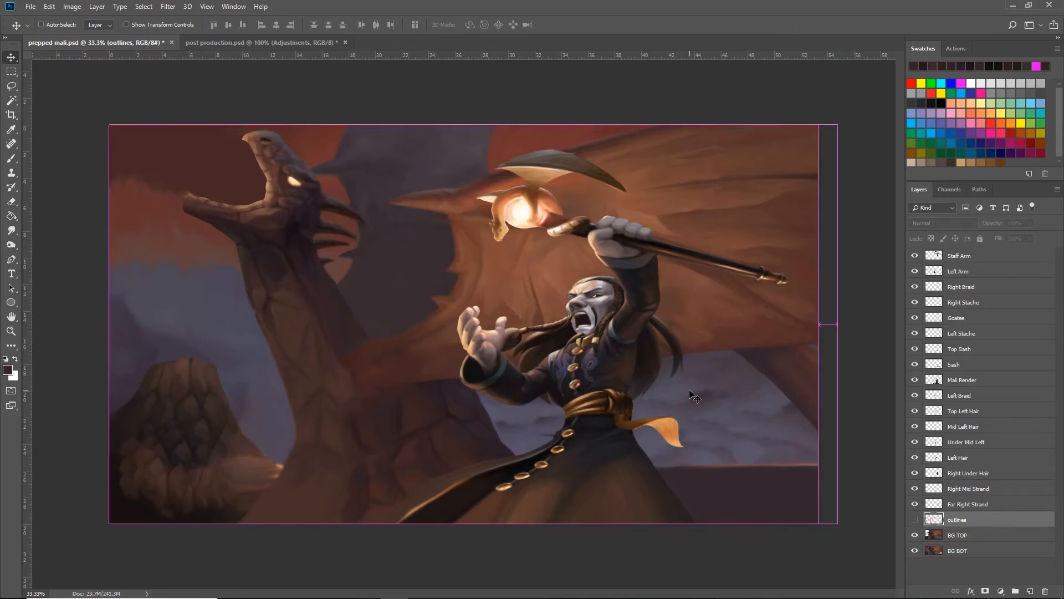
pyautogui.hotkey('ctrl', '+')
pyautogui.moveTo(736, 361); pyautogui.dragTo(641, 338)
pyautogui.hotkey('ctrl', '+')
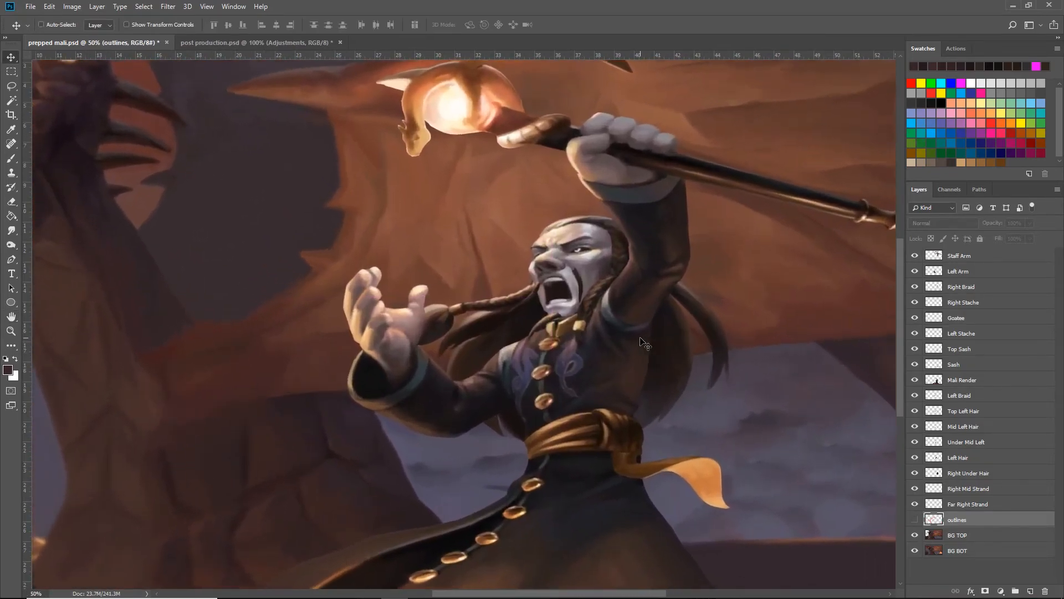
pyautogui.moveTo(761, 344); pyautogui.dragTo(696, 339)
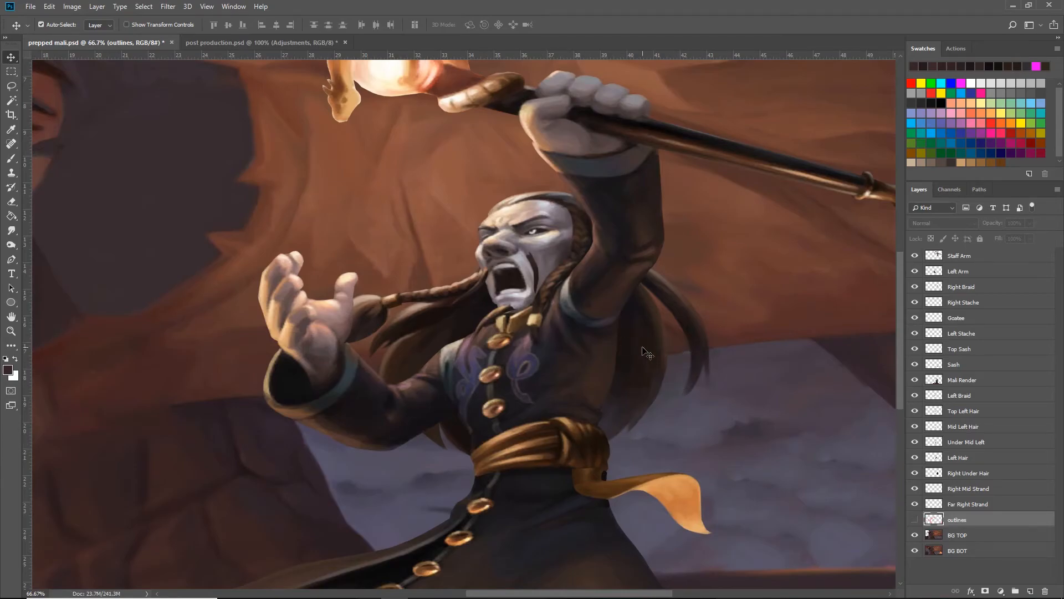
pyautogui.press('space')
pyautogui.moveTo(636, 332)
pyautogui.mouseDown()
pyautogui.moveTo(660, 351)
pyautogui.moveTo(639, 328)
pyautogui.mouseUp()
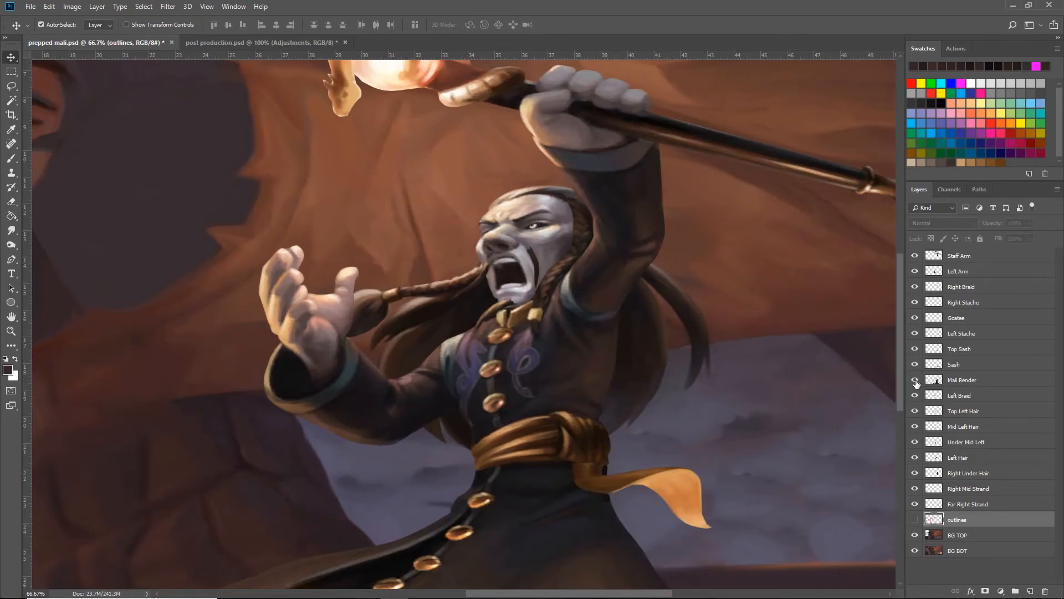
# - Hide the Mali Render, Staff Arm, Left Arm, Sash, Top Sash, Left Stache, Right Stache and Goatee layers
pyautogui.click(915, 381)
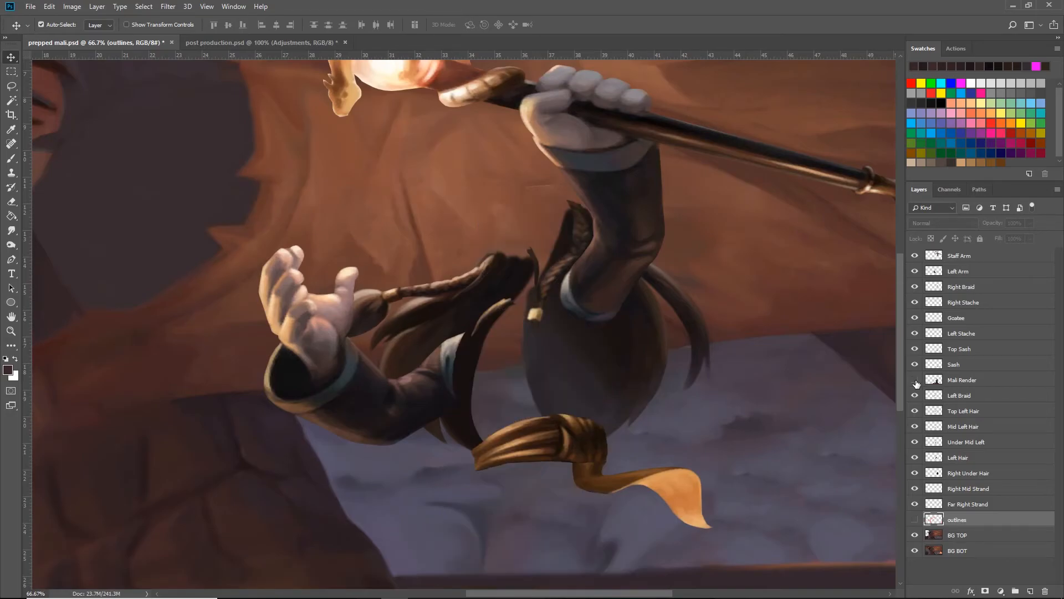
pyautogui.click(915, 256)
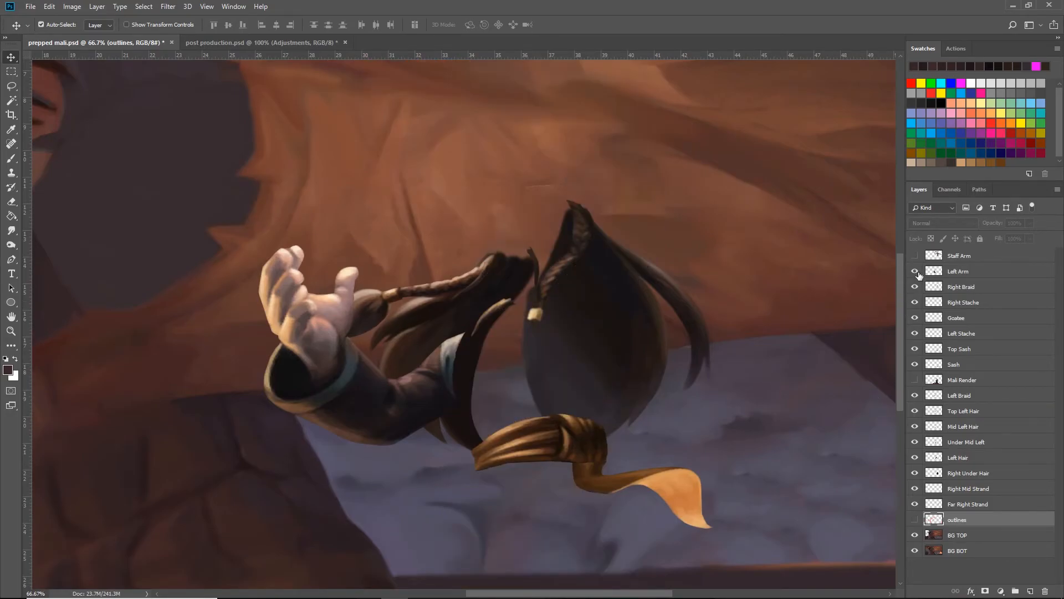
pyautogui.click(915, 271)
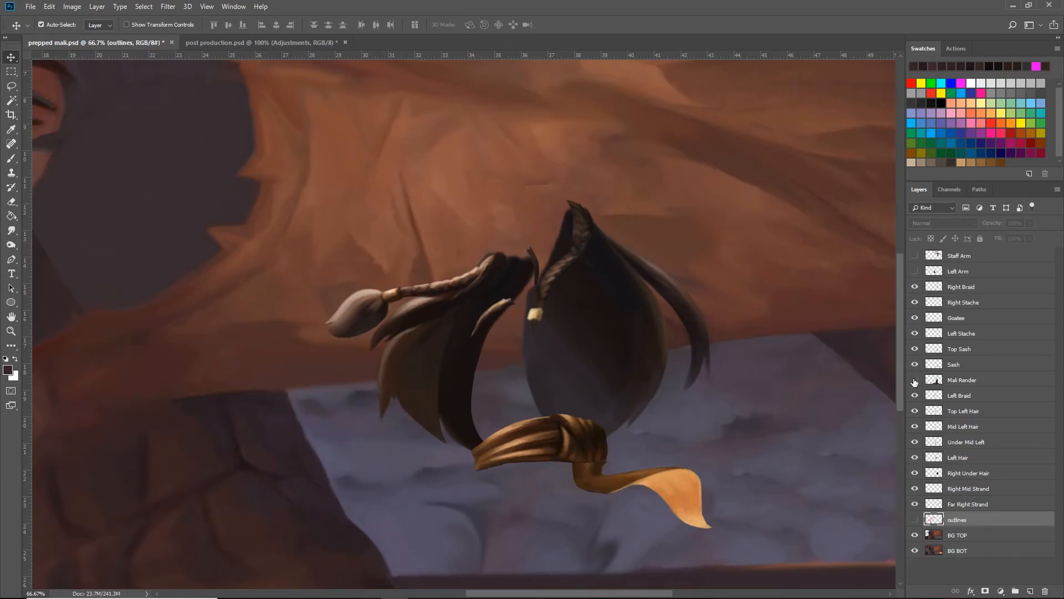
pyautogui.moveTo(915, 365); pyautogui.dragTo(914, 355)
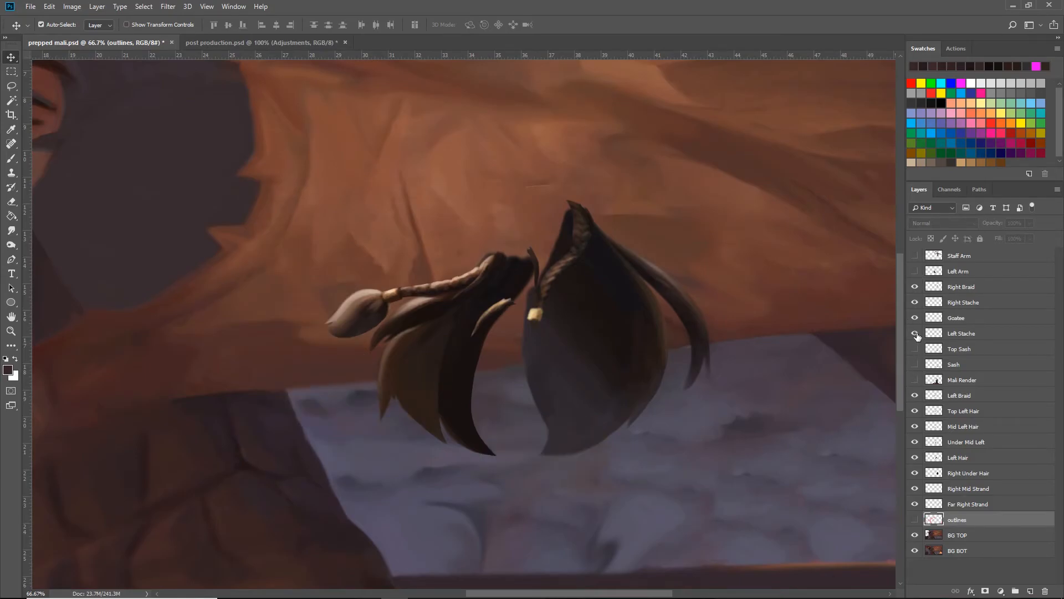
pyautogui.click(915, 333)
pyautogui.click(915, 302)
pyautogui.click(914, 319)
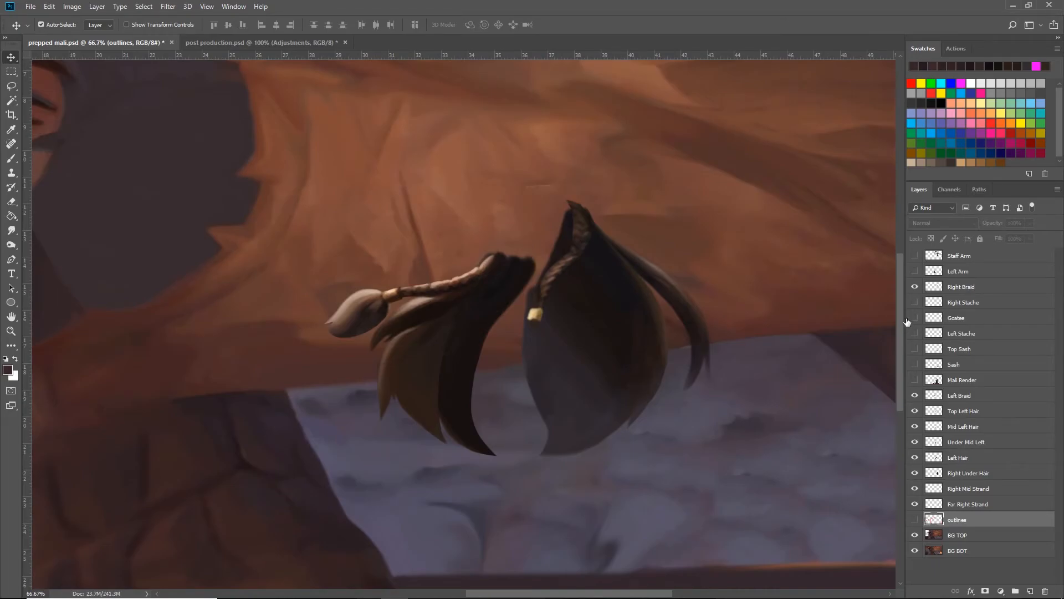
# - Review the layer stack from Staff Arm down to outlines, and select the Under Mid Left layer
pyautogui.click(970, 287)
pyautogui.click(976, 260)
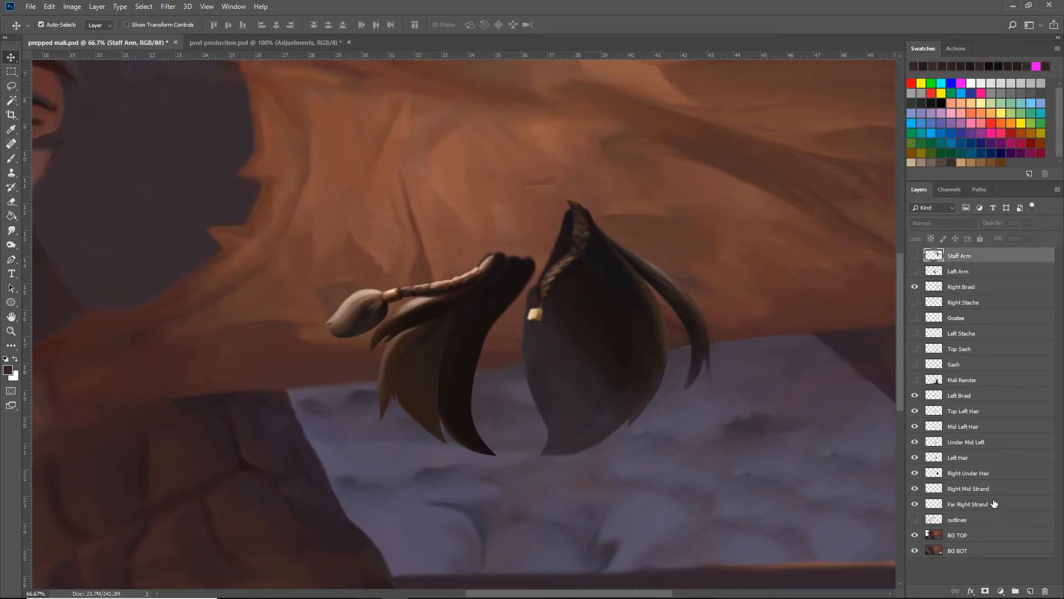
pyautogui.click(978, 524)
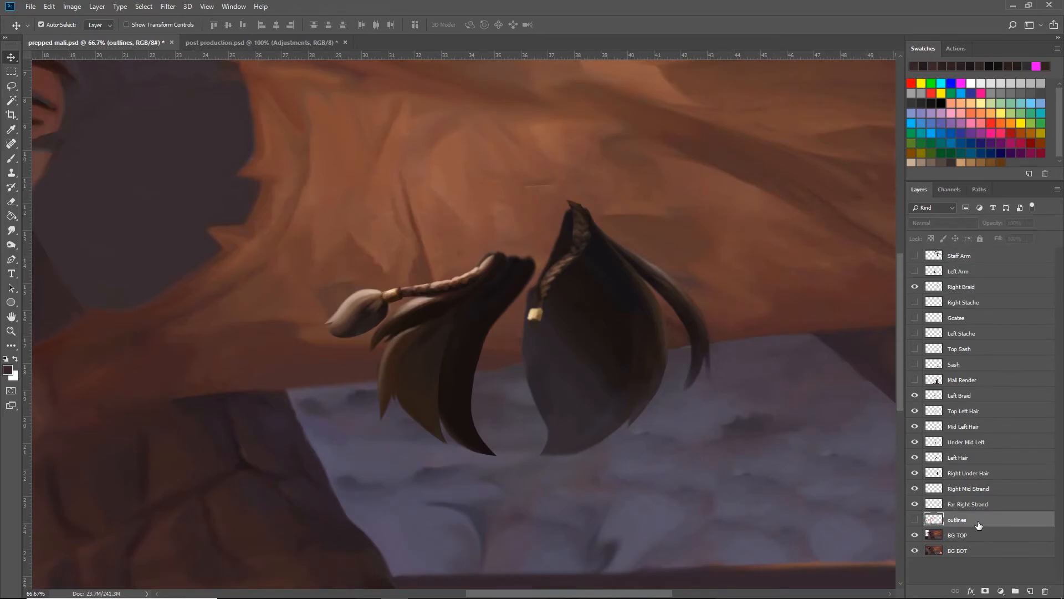
pyautogui.click(970, 430)
pyautogui.click(975, 442)
pyautogui.click(975, 430)
pyautogui.click(974, 439)
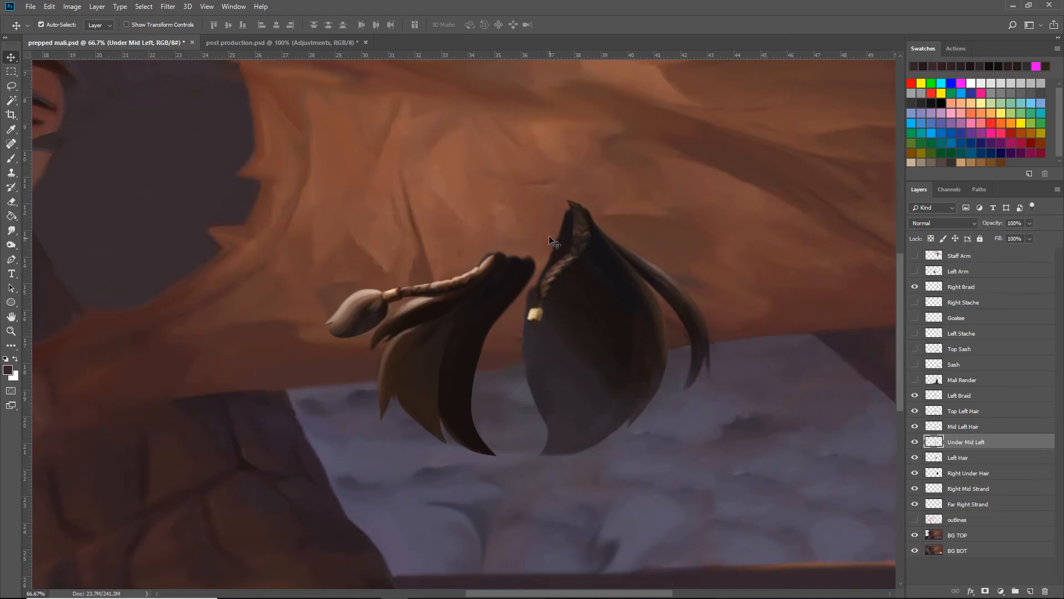
# - Compare the hair pieces by switching the Right Braid and Mali Render layers off and on
pyautogui.click(915, 287)
pyautogui.click(915, 286)
pyautogui.hotkey('ctrl', '+')
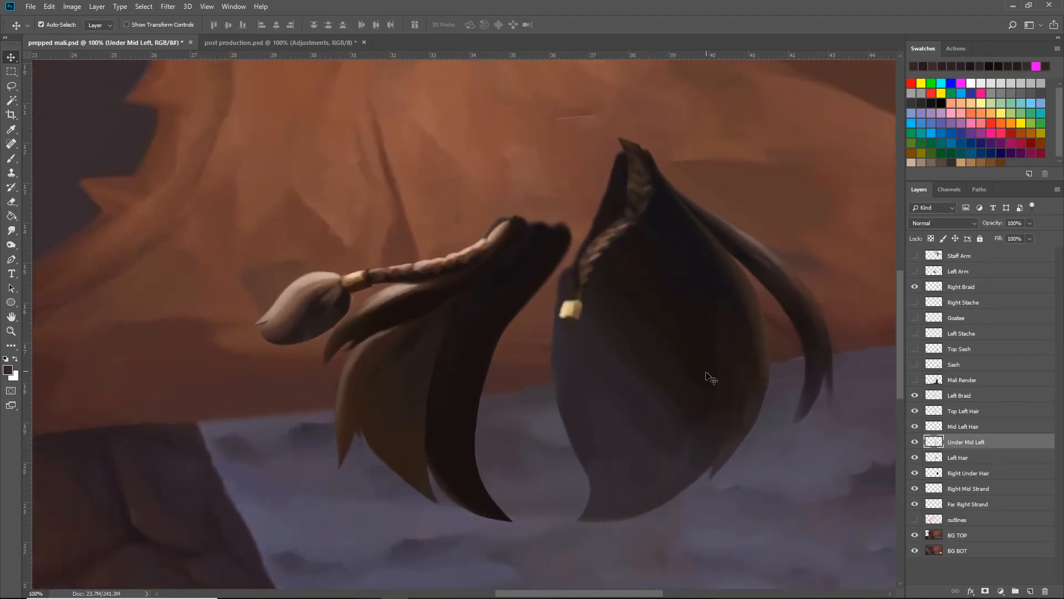
pyautogui.moveTo(702, 369); pyautogui.dragTo(651, 353)
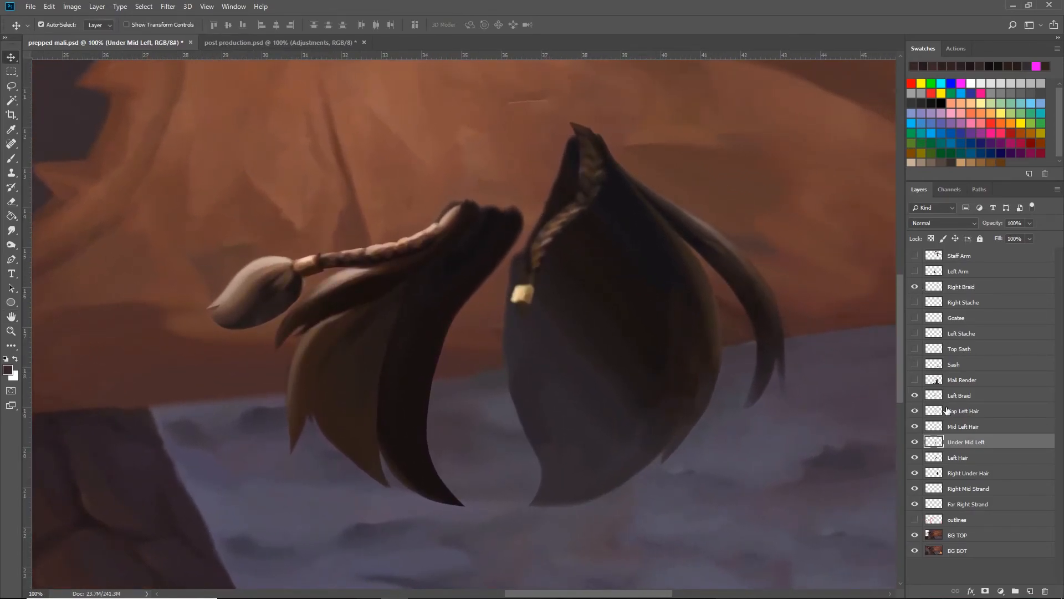
pyautogui.click(915, 380)
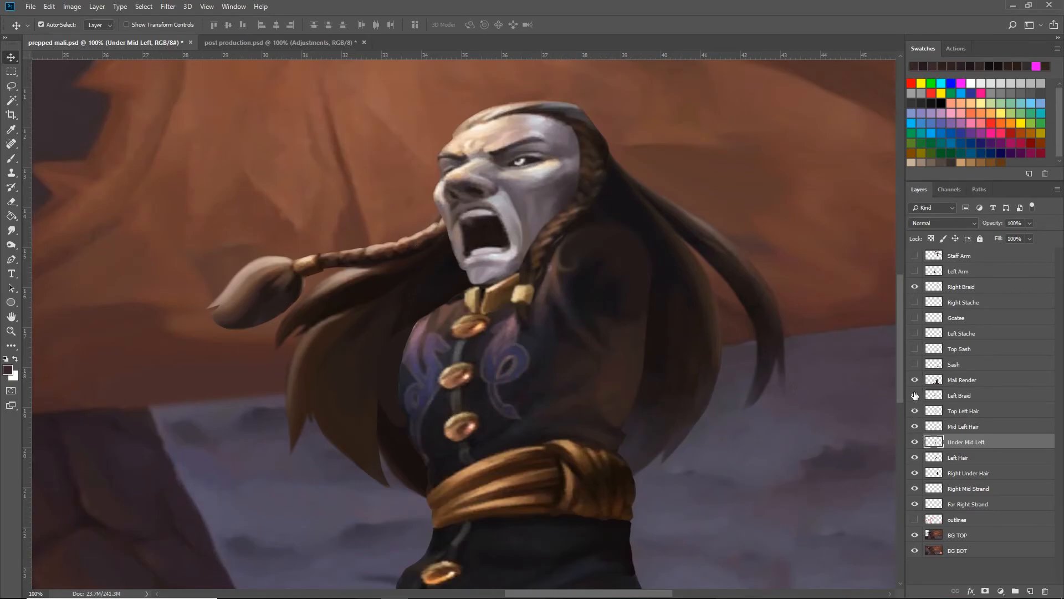
pyautogui.click(914, 379)
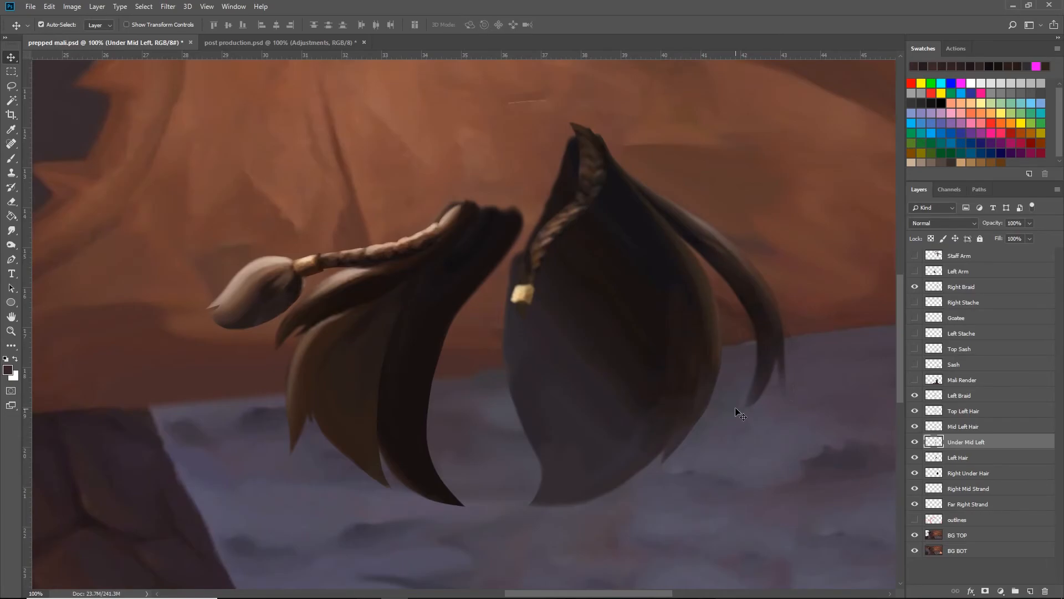
# - Hide both braid layers and the three right-side hair layers, and step through the four left-side hair layers
pyautogui.click(915, 395)
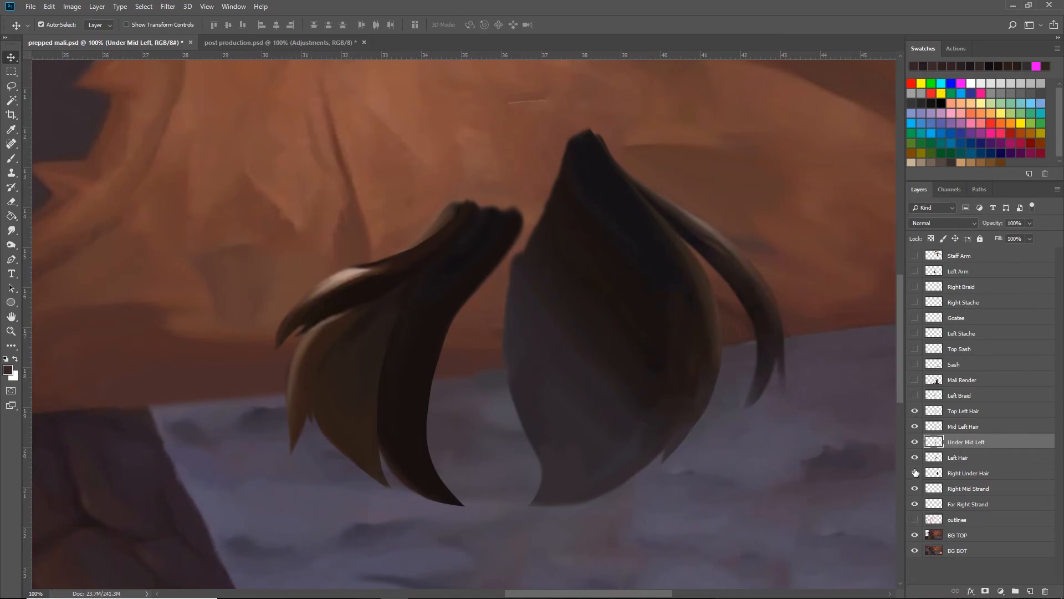
pyautogui.moveTo(915, 474); pyautogui.dragTo(915, 508)
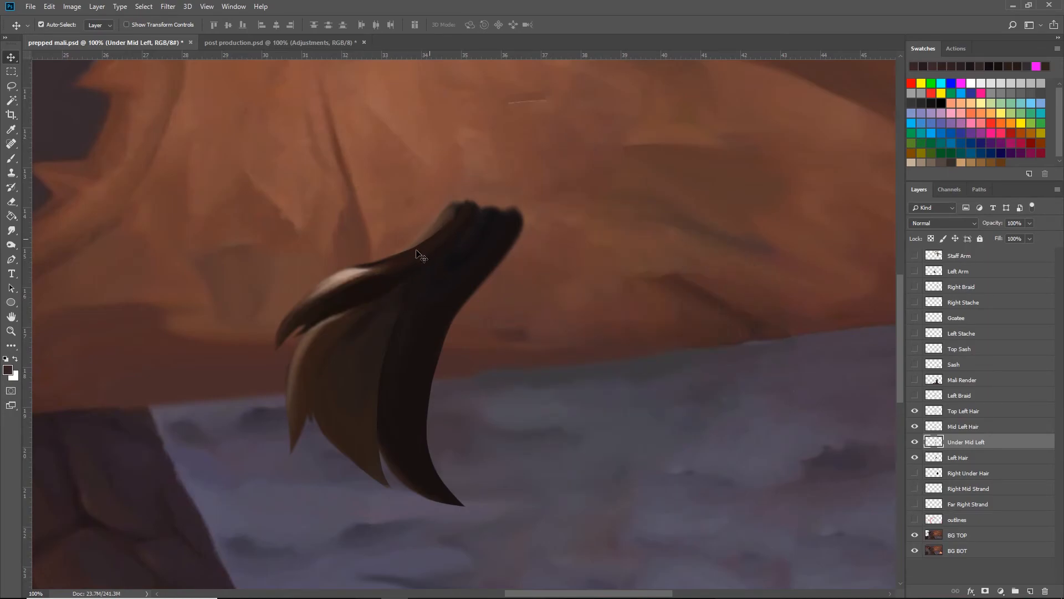
pyautogui.click(960, 413)
pyautogui.click(961, 427)
pyautogui.click(963, 442)
pyautogui.click(965, 456)
pyautogui.click(969, 411)
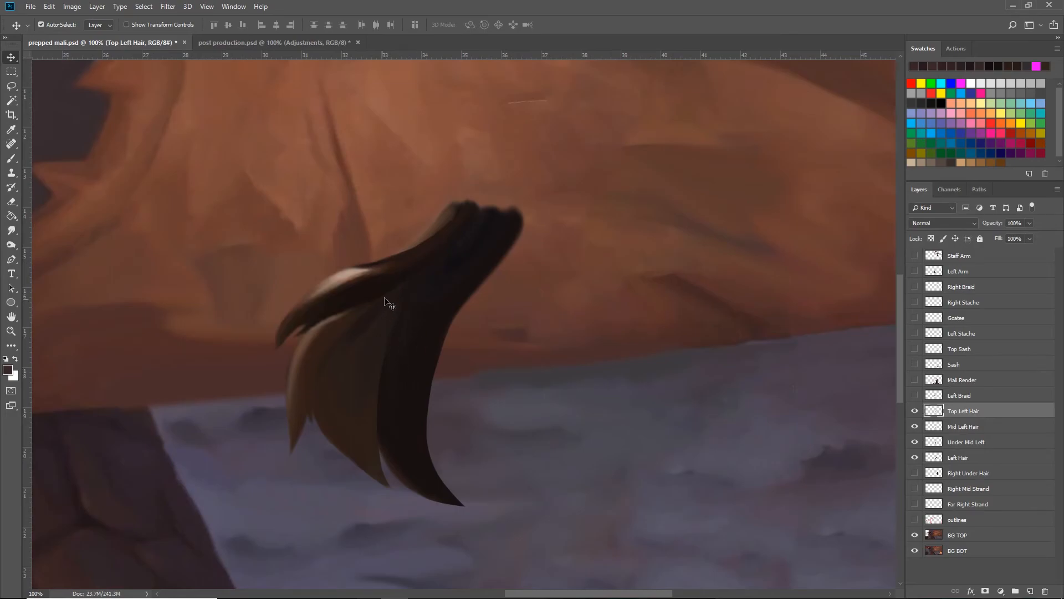
# - Isolate the Mid Left Hair strand by hiding the Under Mid Left, Left Hair and Top Left Hair layers
pyautogui.click(914, 444)
pyautogui.click(914, 444)
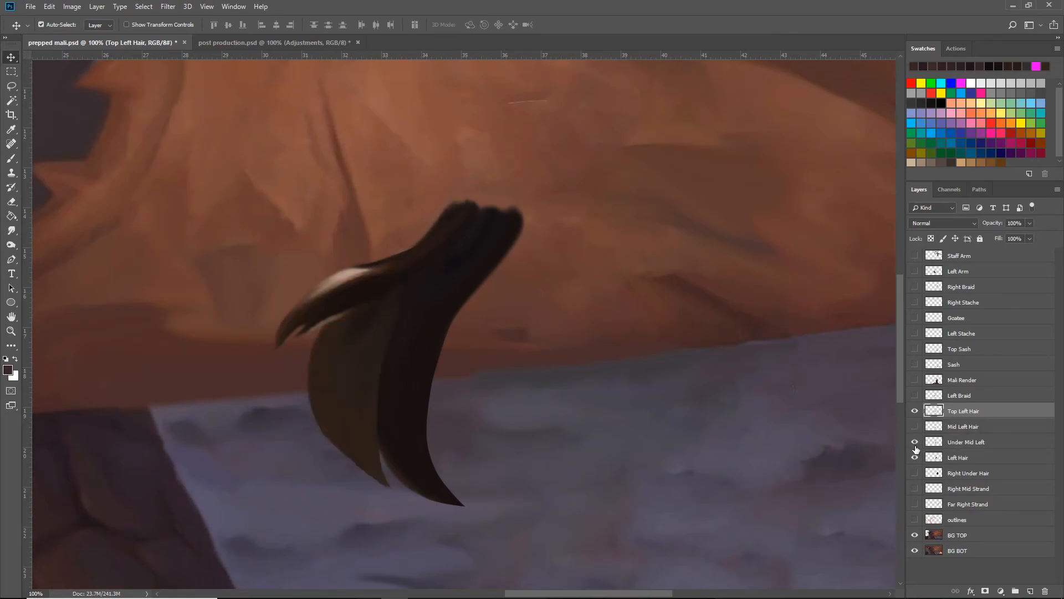
pyautogui.click(914, 445)
pyautogui.click(916, 456)
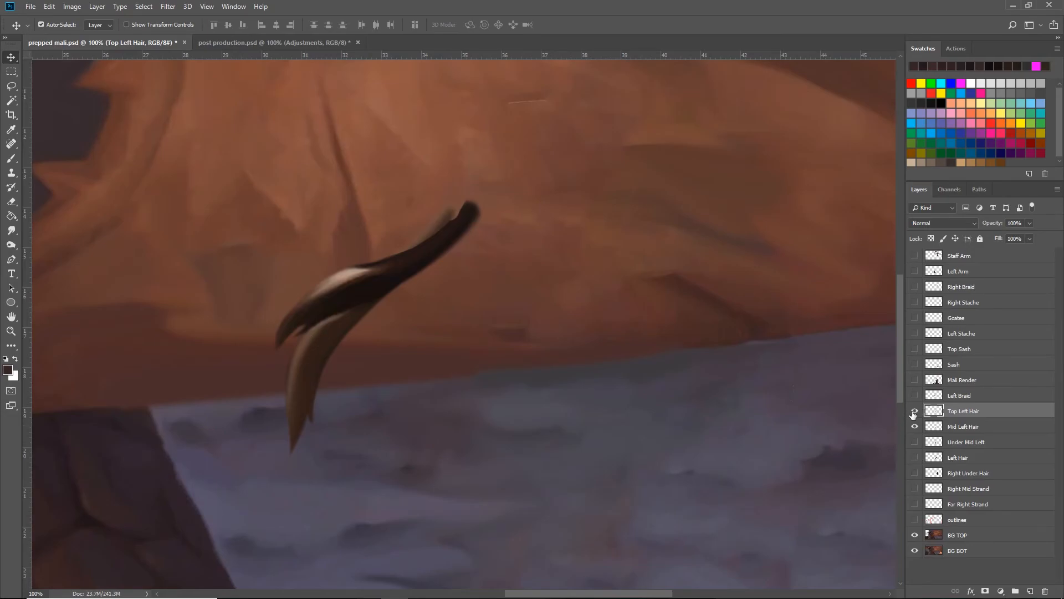
pyautogui.click(915, 411)
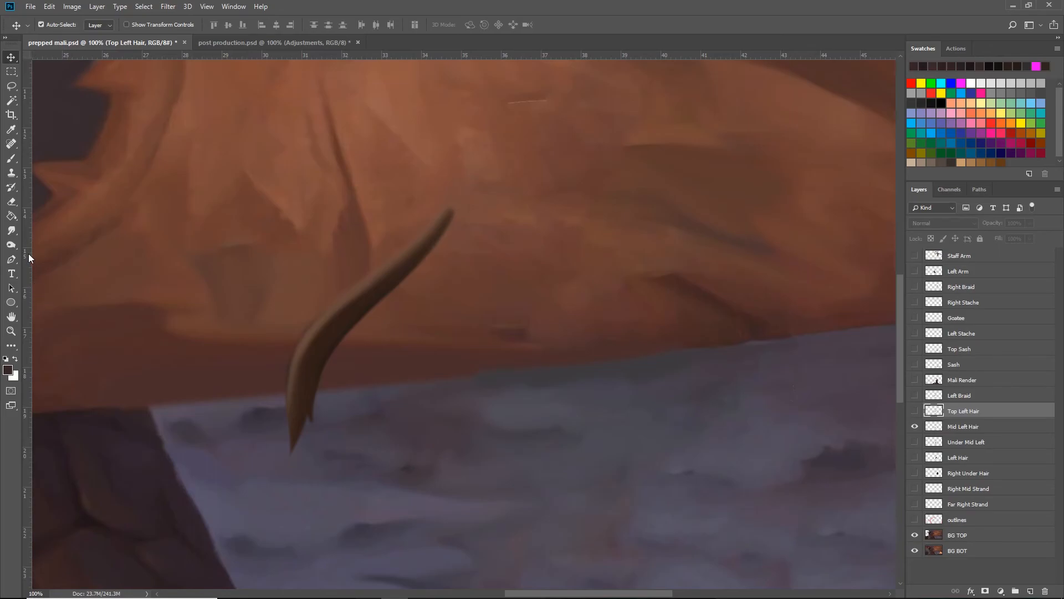
# - Try extending the upper tip of the Mid Left Hair strand with the Smudge tool at 50% strength
pyautogui.click(12, 231)
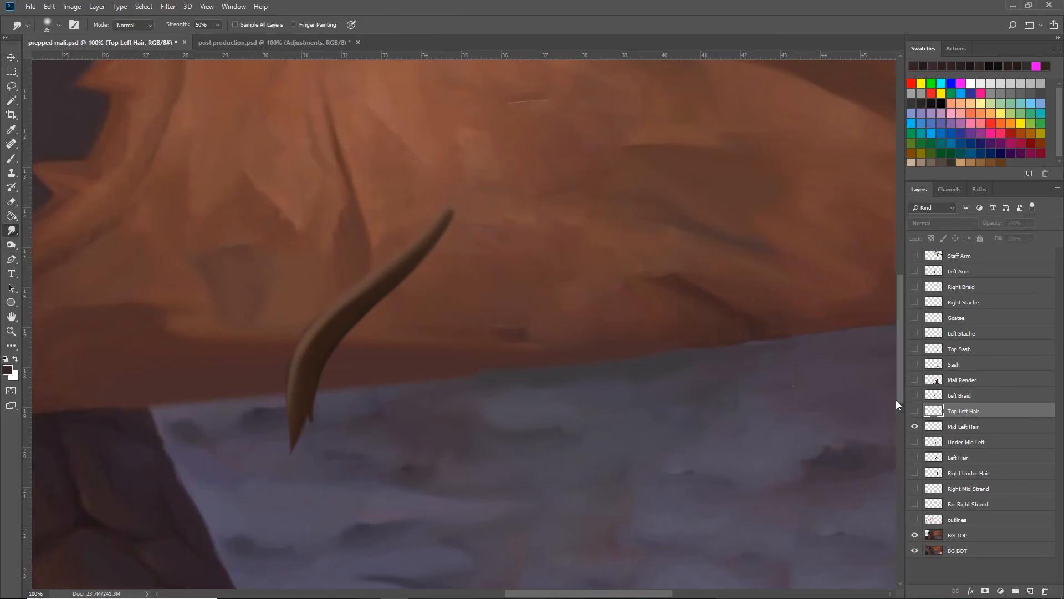
pyautogui.click(939, 428)
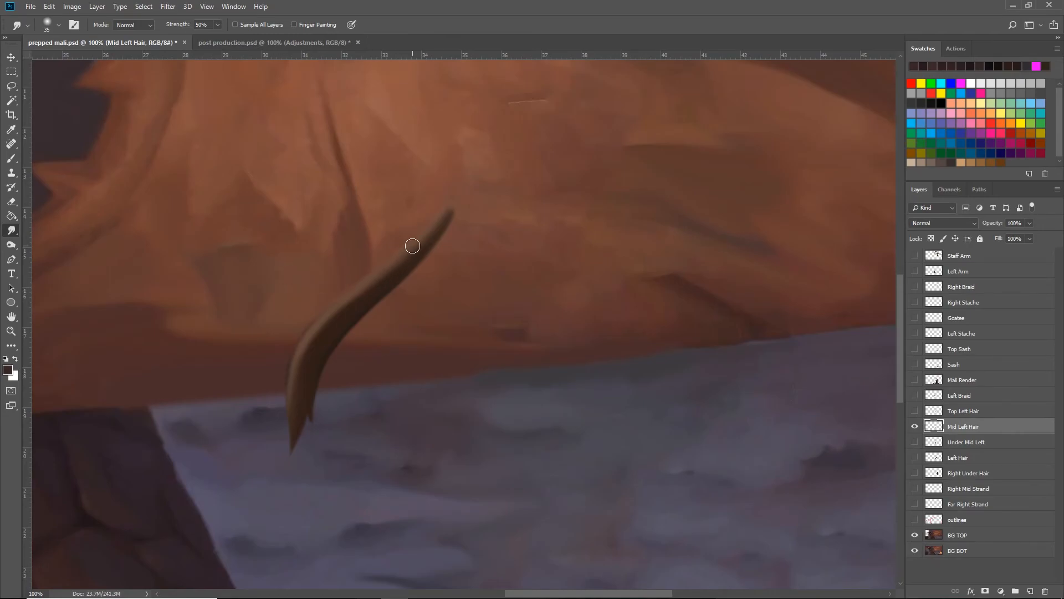
pyautogui.moveTo(409, 256); pyautogui.dragTo(486, 180)
pyautogui.moveTo(427, 229); pyautogui.dragTo(481, 150)
pyautogui.moveTo(422, 248); pyautogui.dragTo(484, 147)
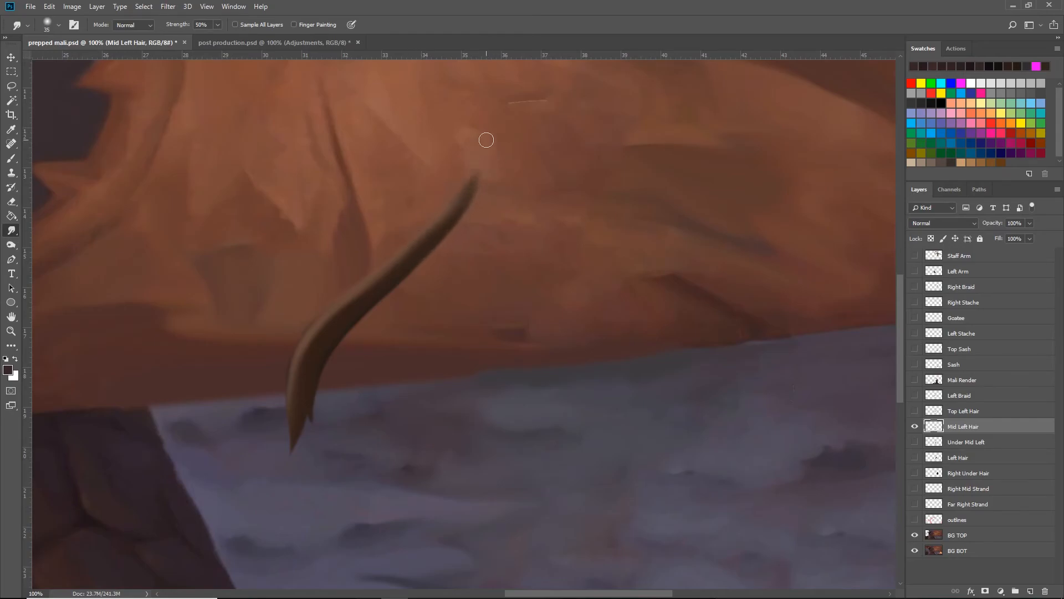
# - Undo the smudge strokes on the Mid Left Hair strand and save the document
pyautogui.hotkey('ctrl', 'z')
pyautogui.hotkey('ctrl', 'z')
pyautogui.hotkey('ctrl', 'z')
pyautogui.hotkey('ctrl', 'z')
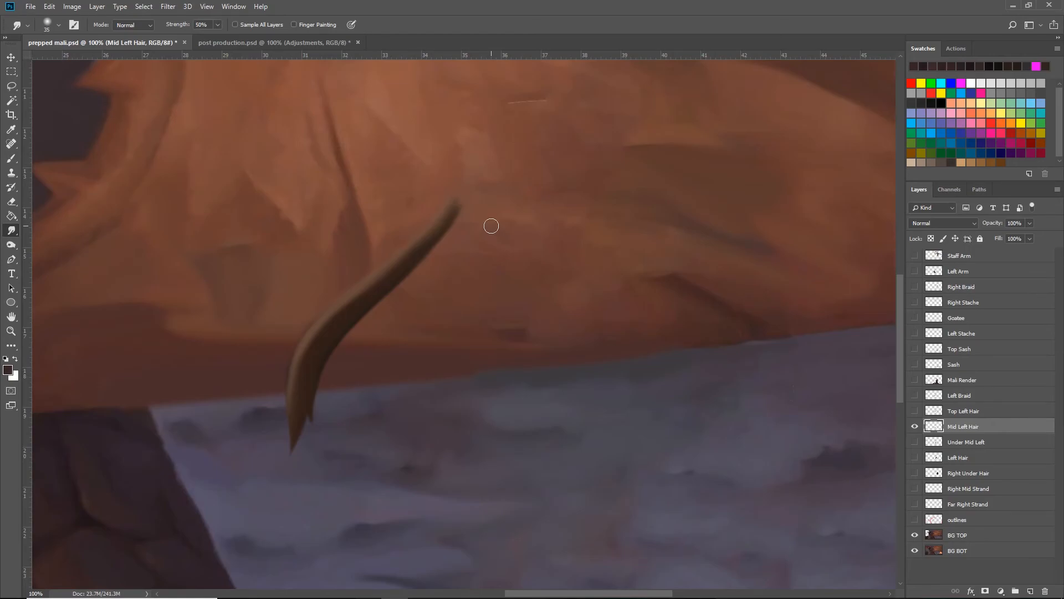
pyautogui.hotkey('ctrl', 'z')
pyautogui.hotkey('ctrl', 'z')
pyautogui.hotkey('ctrl', 's')
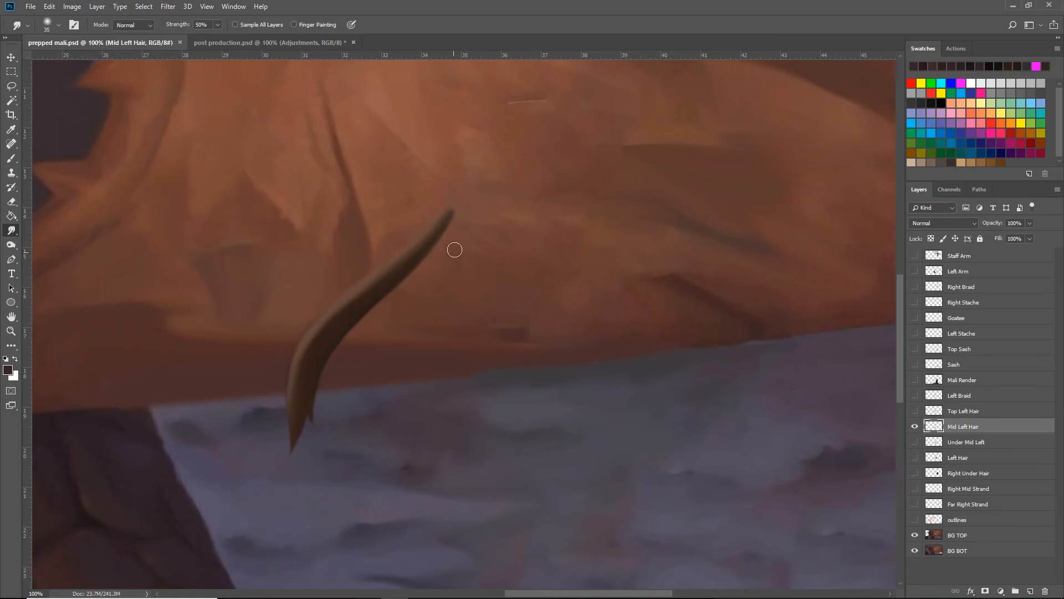
pyautogui.hotkey('ctrl', '-')
pyautogui.hotkey('ctrl', '-')
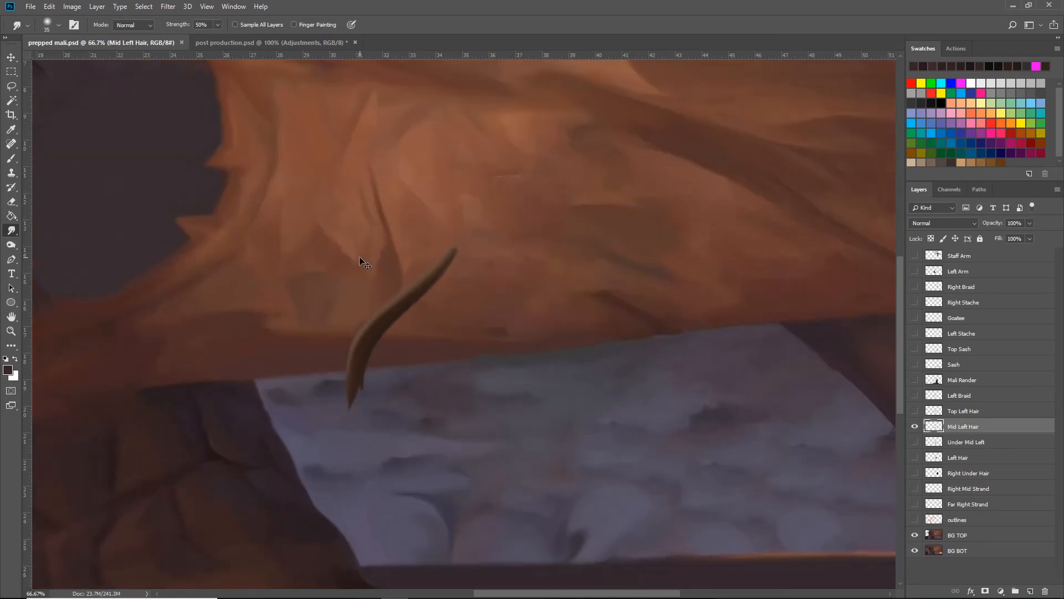
pyautogui.hotkey('ctrl', '-')
pyautogui.hotkey('ctrl', '+')
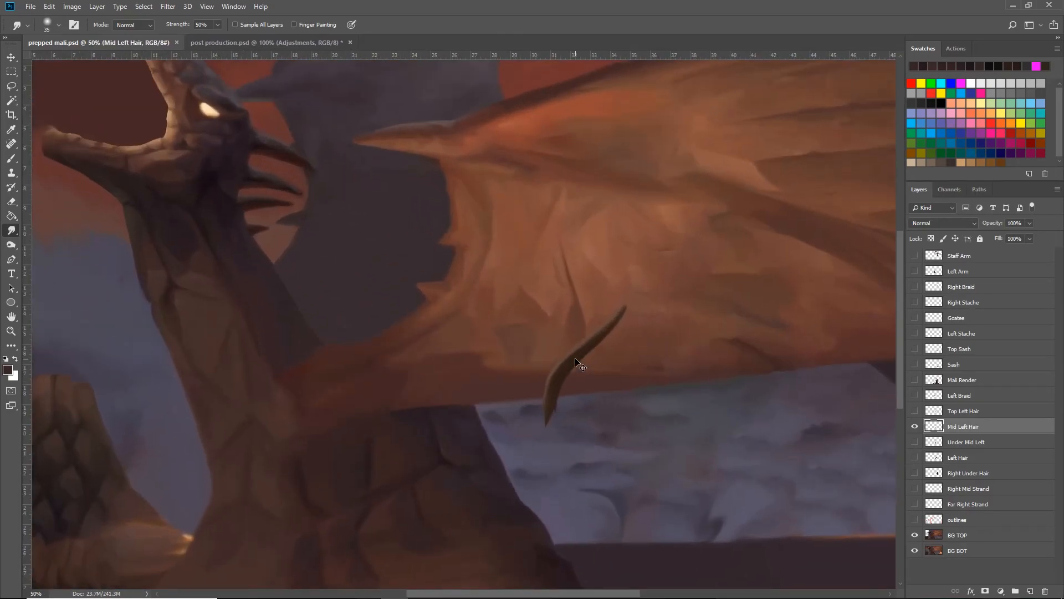
pyautogui.hotkey('ctrl', '+')
pyautogui.press('h')
pyautogui.moveTo(618, 357); pyautogui.dragTo(480, 300)
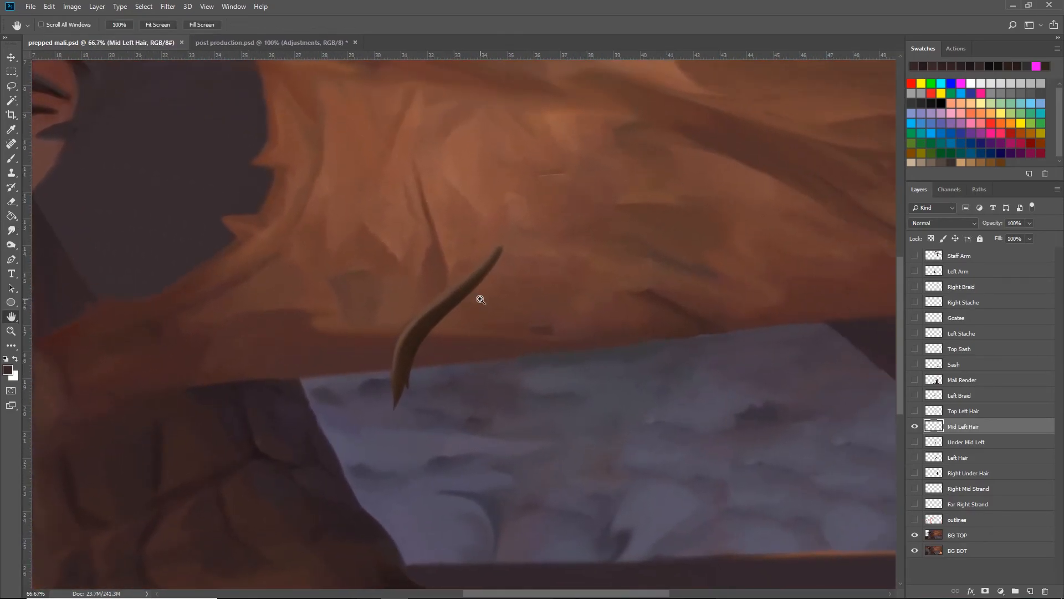
# - Show the Top Left Hair and Under Mid Left layers alongside Mid Left Hair, and select the Under Mid Left layer
pyautogui.hotkey('ctrl', '+')
pyautogui.moveTo(632, 347); pyautogui.dragTo(591, 330)
pyautogui.press('v')
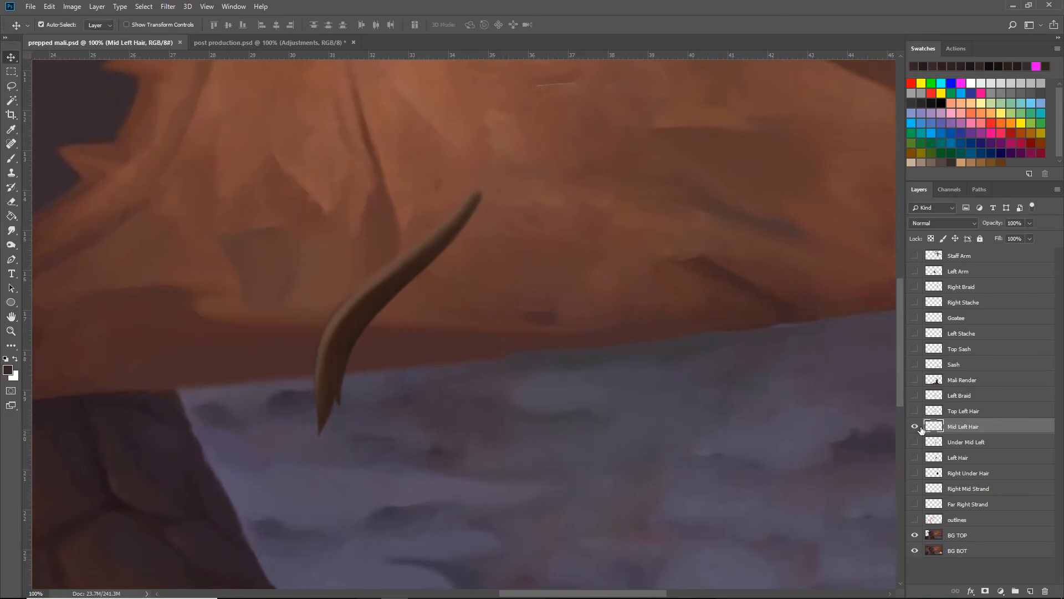
pyautogui.click(914, 411)
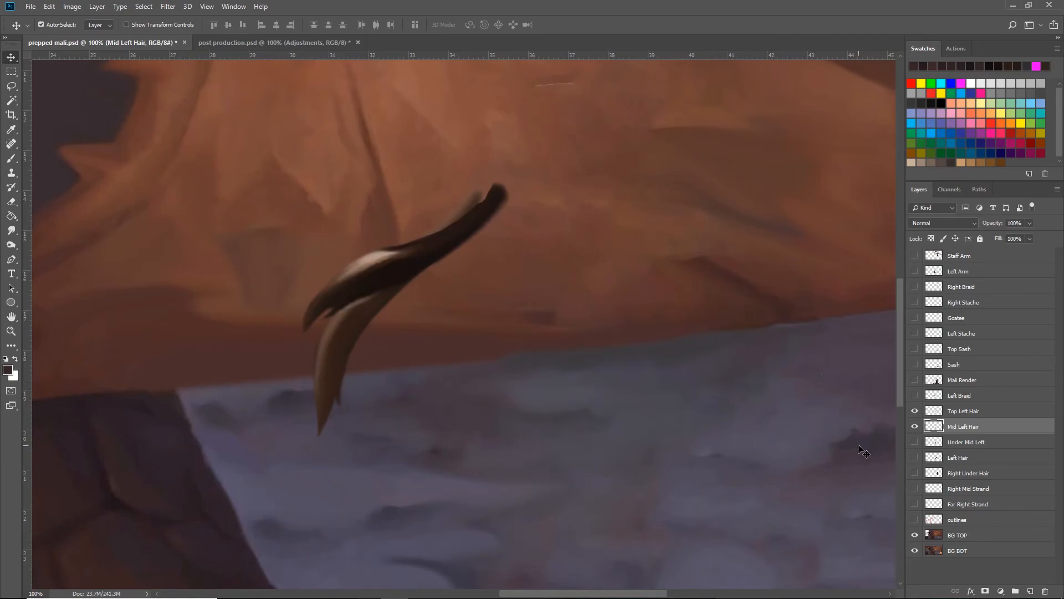
pyautogui.click(915, 442)
pyautogui.click(974, 444)
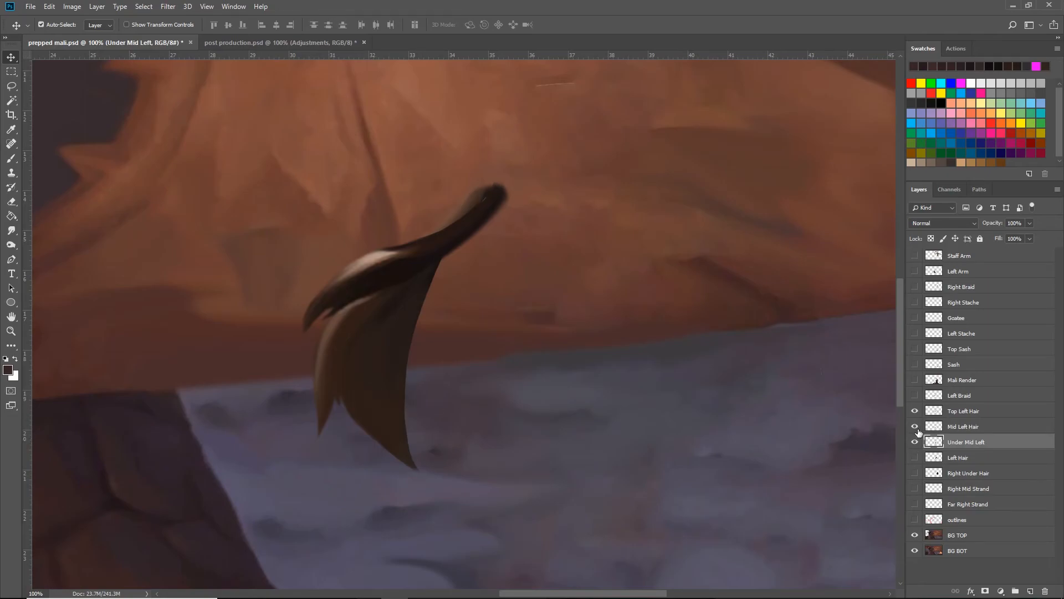
# - Isolate the Under Mid Left strand and check its position against the body by briefly showing the Mali Render layer
pyautogui.click(915, 426)
pyautogui.click(915, 411)
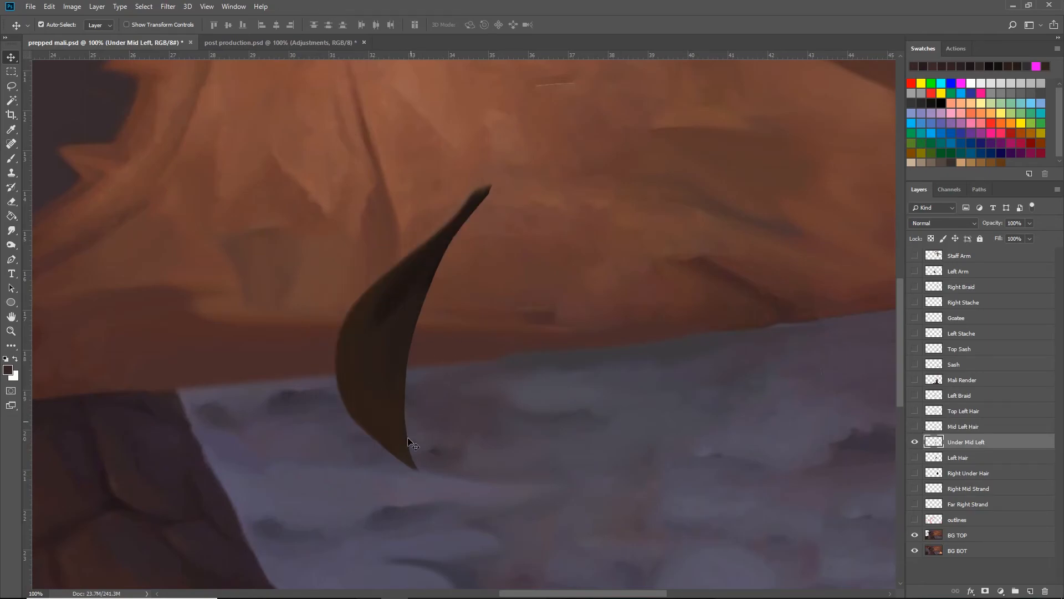
pyautogui.click(915, 380)
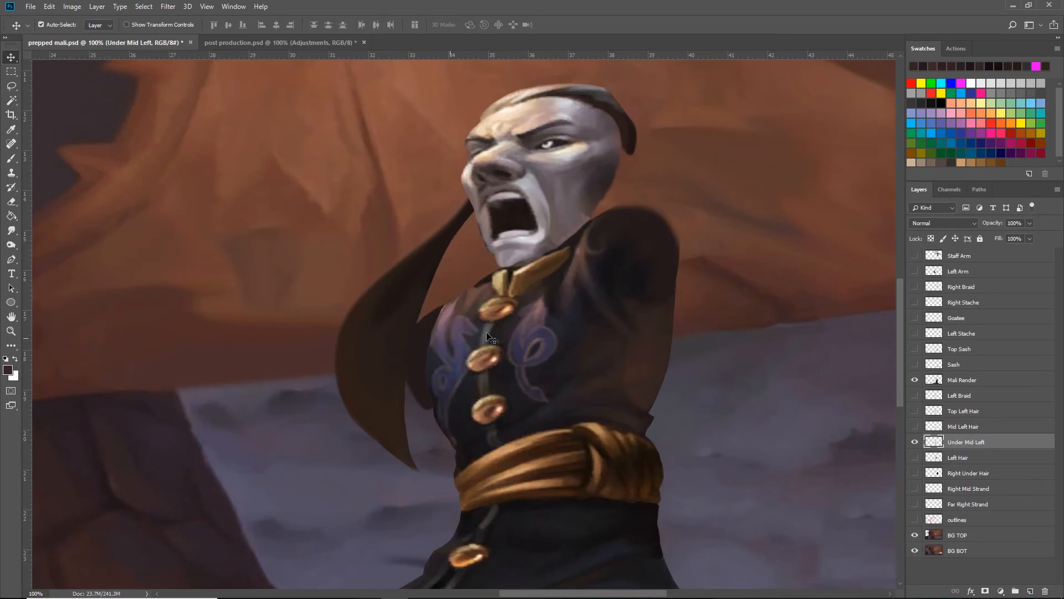
pyautogui.click(915, 379)
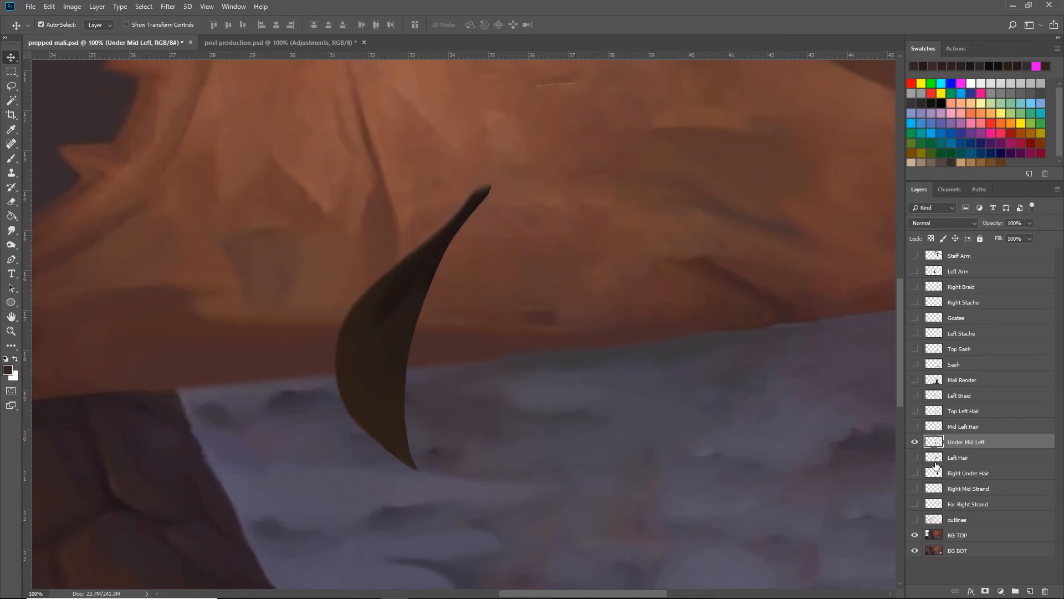
# - Show the Top Left Hair, Mid Left Hair and Left Hair layers together with Under Mid Left
pyautogui.click(915, 410)
pyautogui.click(915, 426)
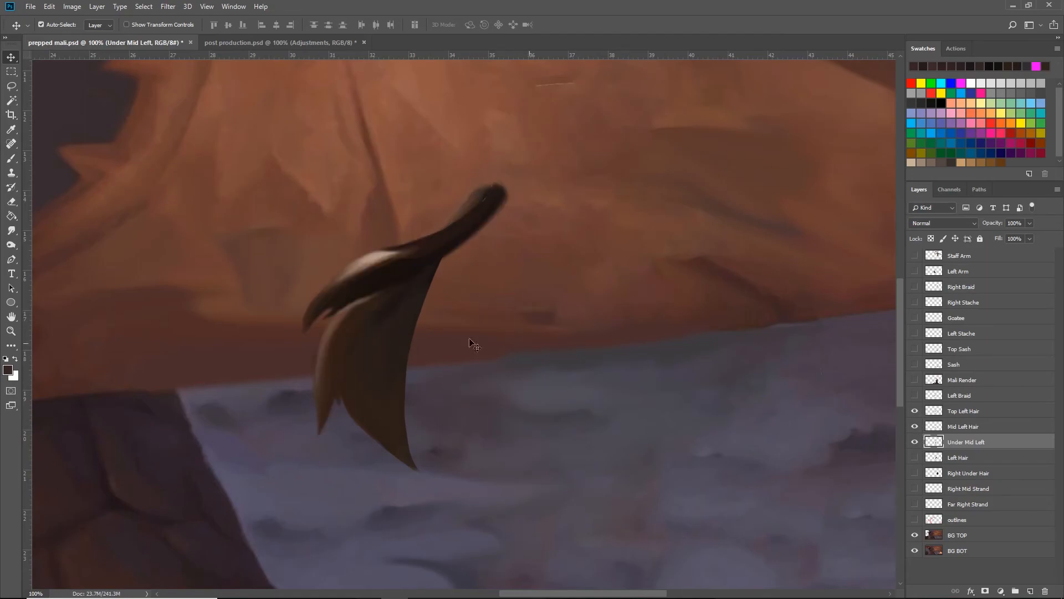
pyautogui.click(914, 412)
pyautogui.click(914, 458)
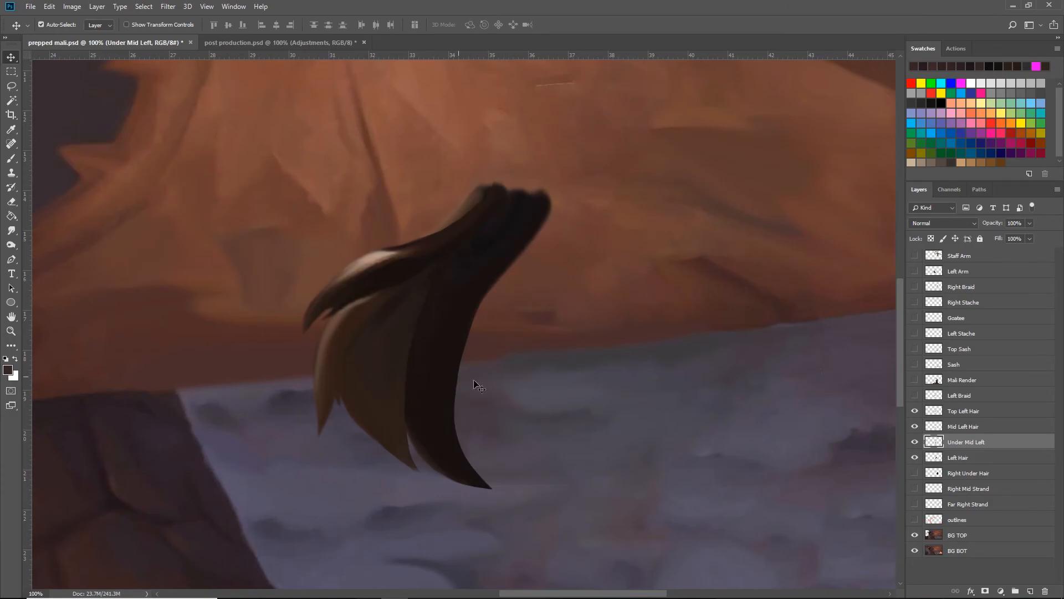
# - Isolate the Left Hair strand and compare it with the body by briefly showing the Mali Render layer
pyautogui.moveTo(914, 441); pyautogui.dragTo(914, 412)
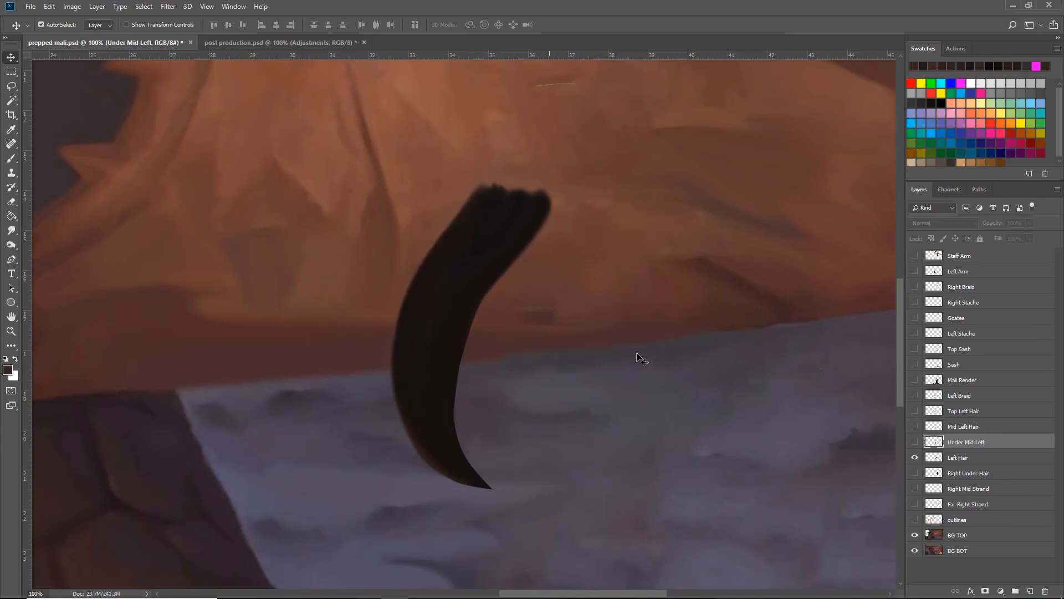
pyautogui.click(915, 380)
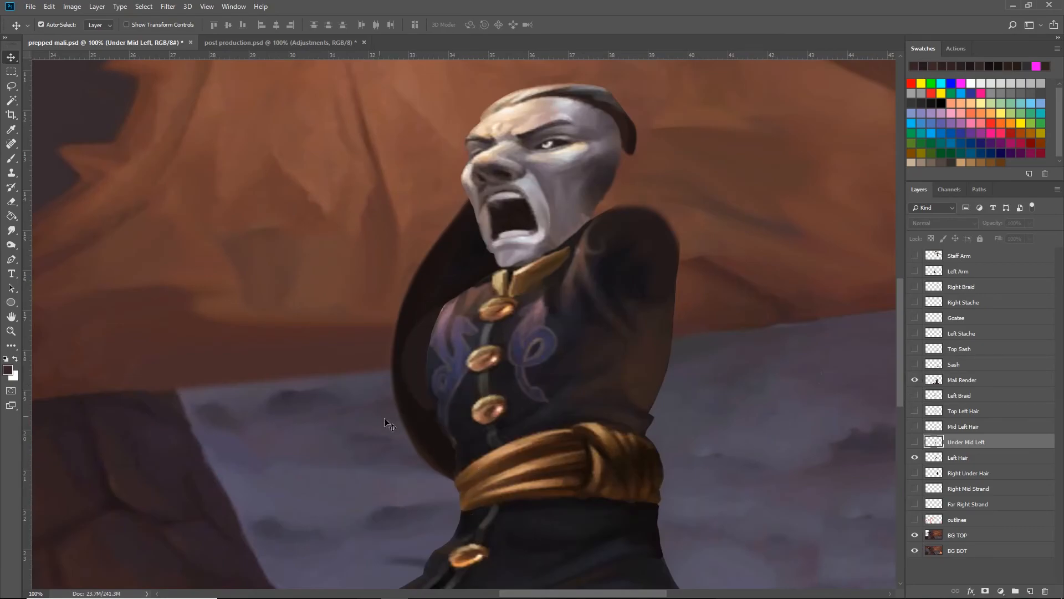
pyautogui.click(915, 380)
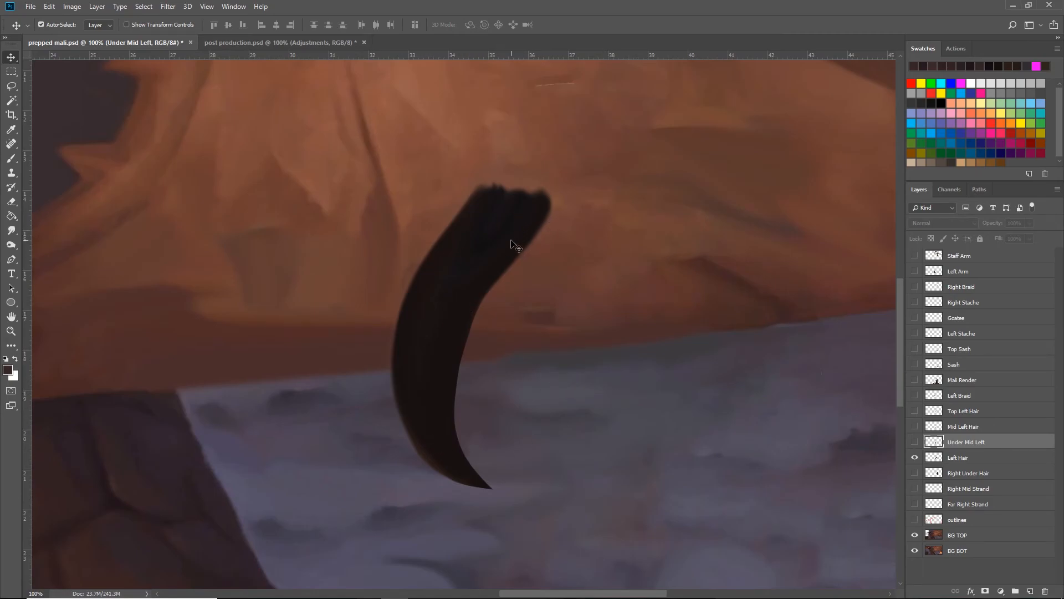
pyautogui.press('ctrl')
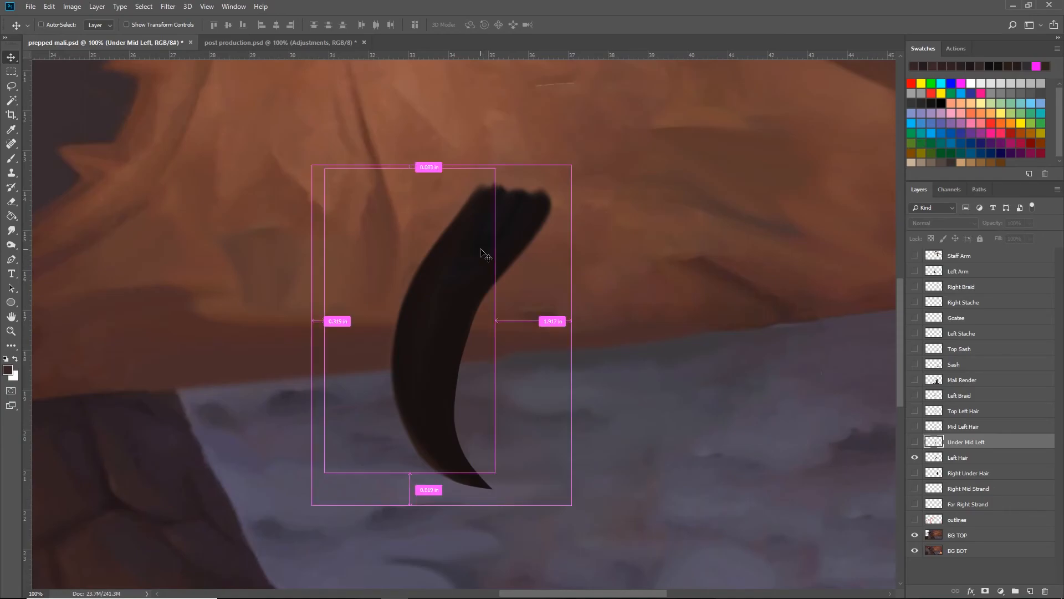
# - Show the Under Mid Left, Mid Left Hair, Top Left Hair and Left Braid layers, and save the document
pyautogui.moveTo(917, 445); pyautogui.dragTo(916, 417)
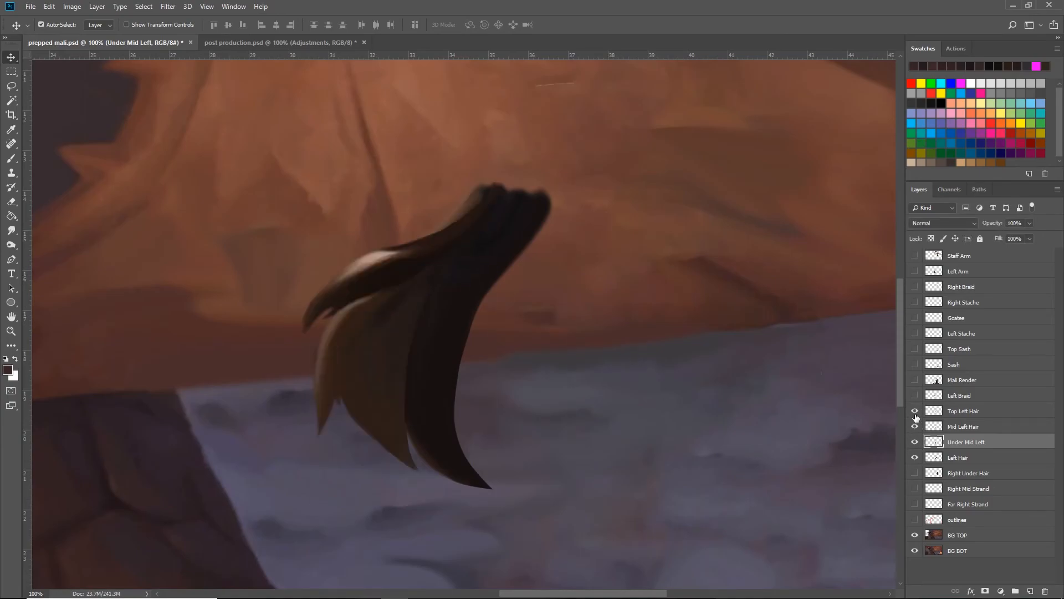
pyautogui.click(915, 395)
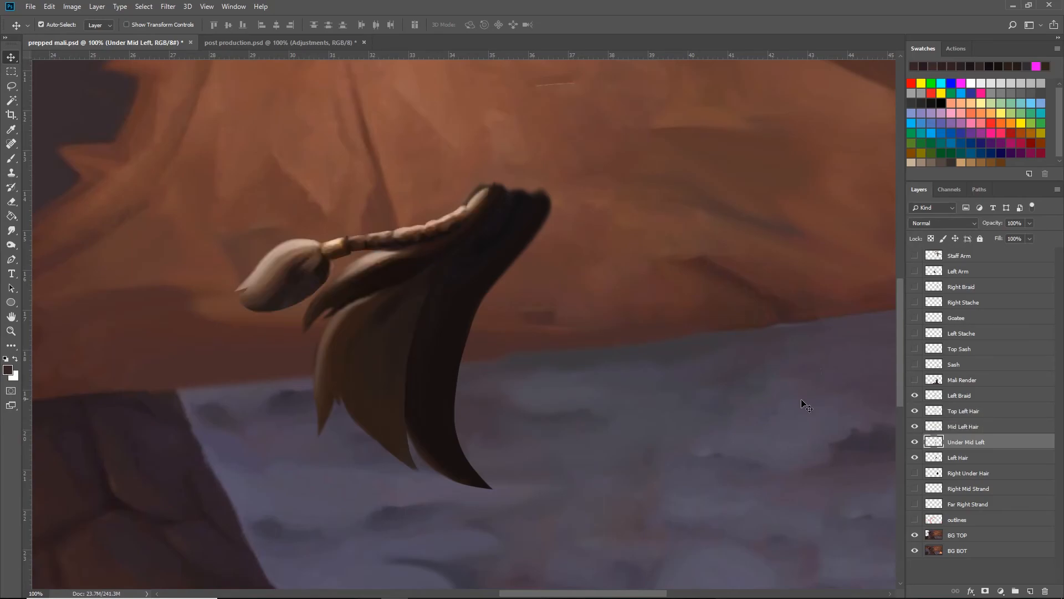
pyautogui.hotkey('ctrl', 's')
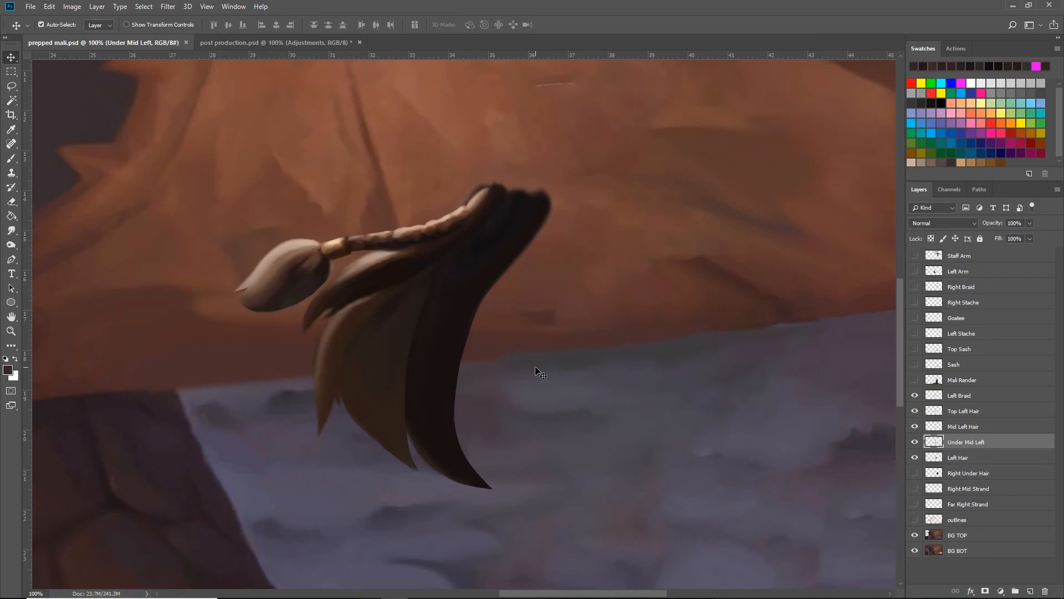
# - Show the Far Right Strand, Right Mid Strand and Right Under Hair layers, and select Right Under Hair
pyautogui.moveTo(672, 347); pyautogui.dragTo(541, 340)
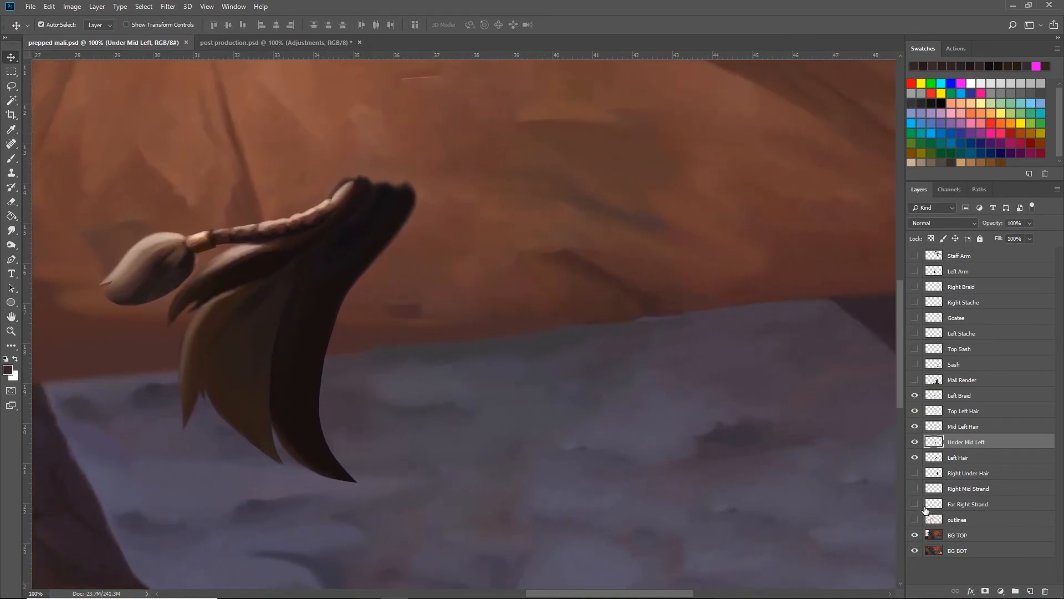
pyautogui.click(915, 505)
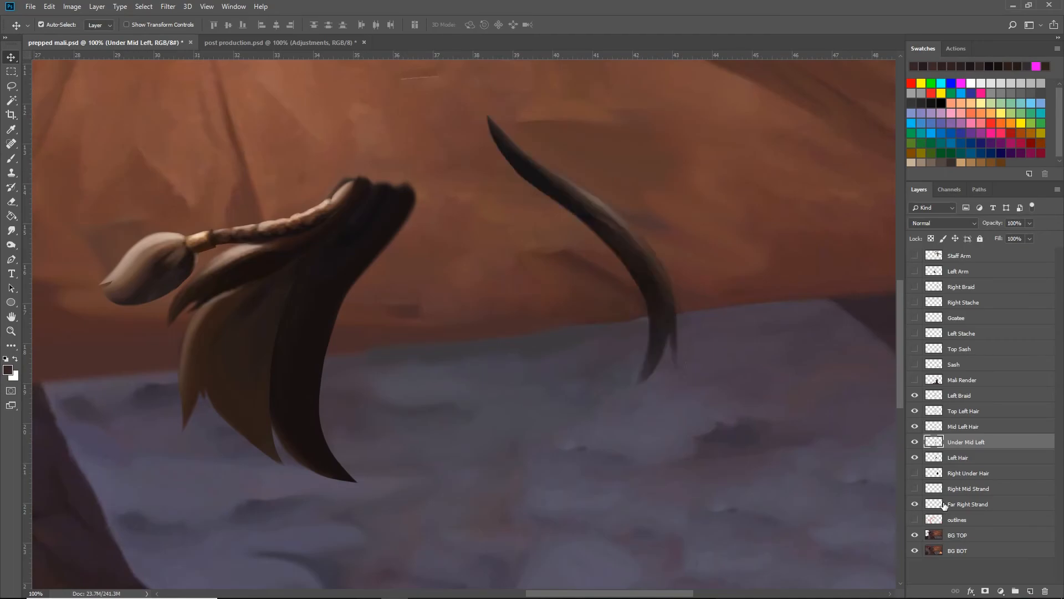
pyautogui.click(915, 488)
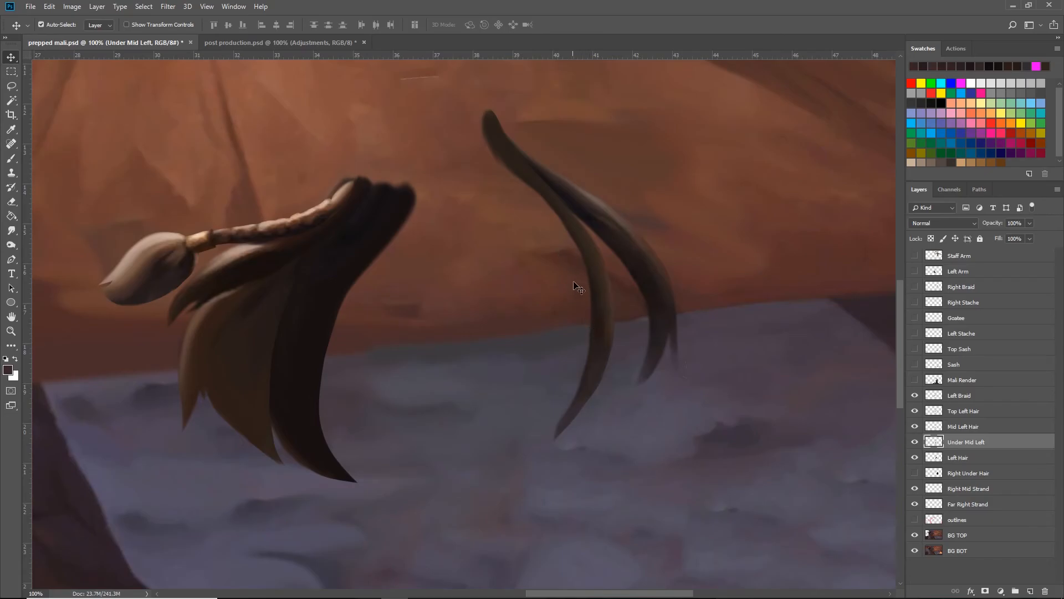
pyautogui.click(914, 473)
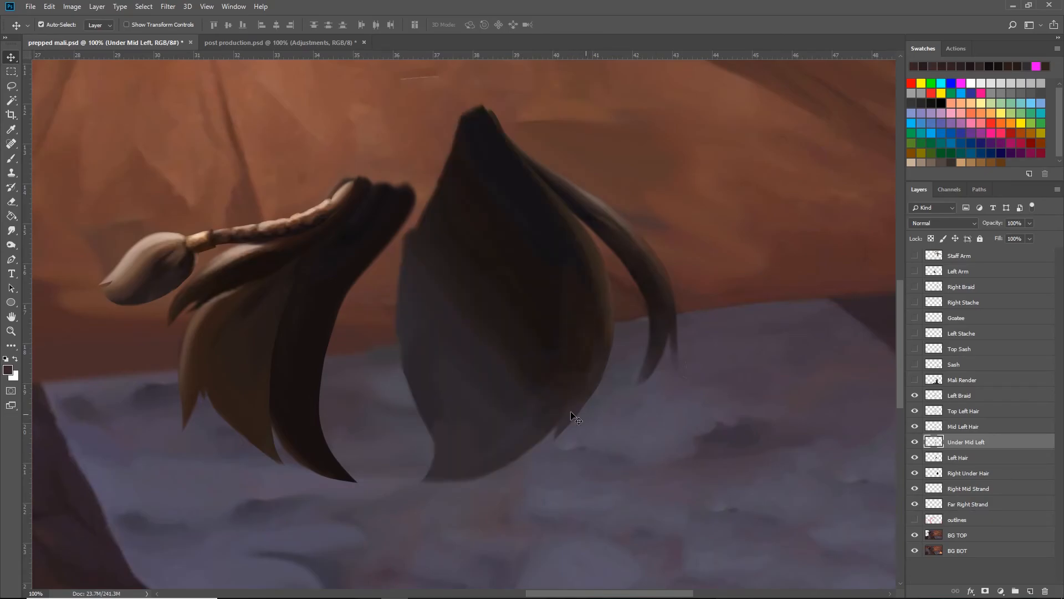
pyautogui.click(959, 458)
pyautogui.click(967, 475)
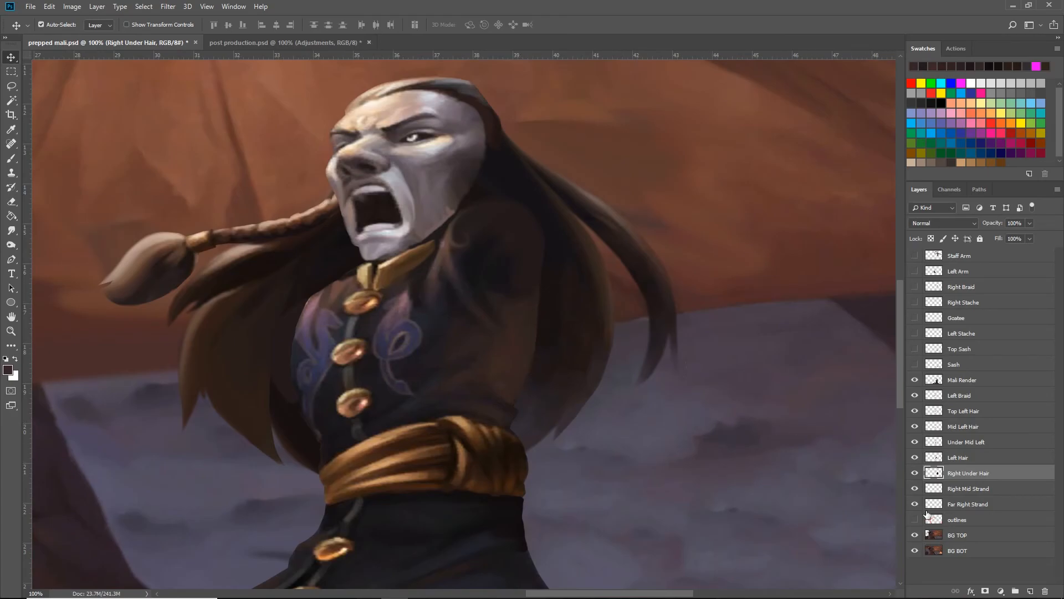
# - Hide the Mali Render, Right Mid Strand and Far Right Strand layers to view Right Under Hair without its neighbouring strands
pyautogui.click(914, 380)
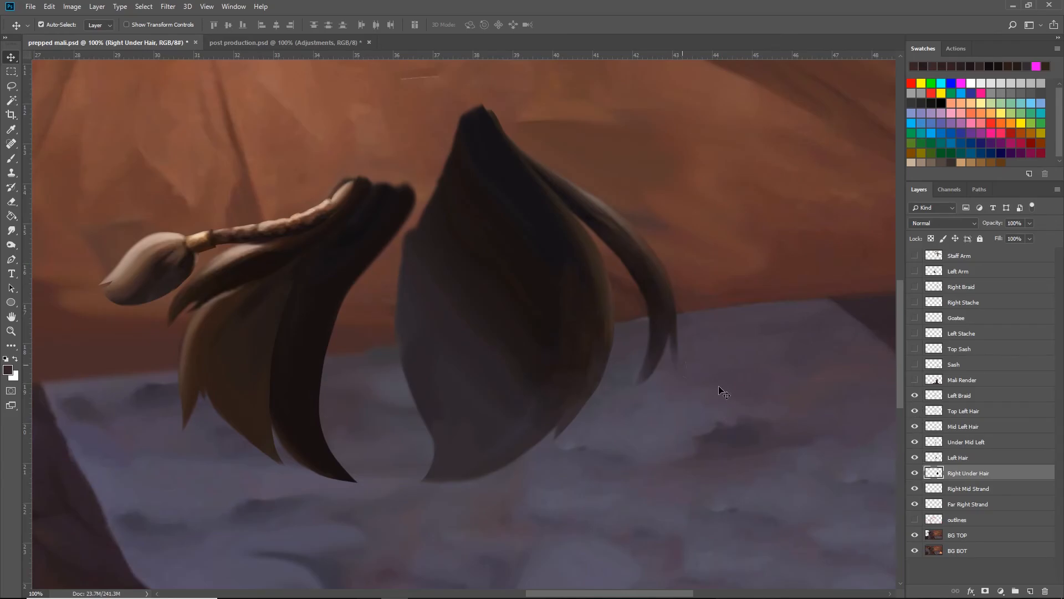
pyautogui.click(914, 475)
pyautogui.click(915, 475)
pyautogui.click(914, 488)
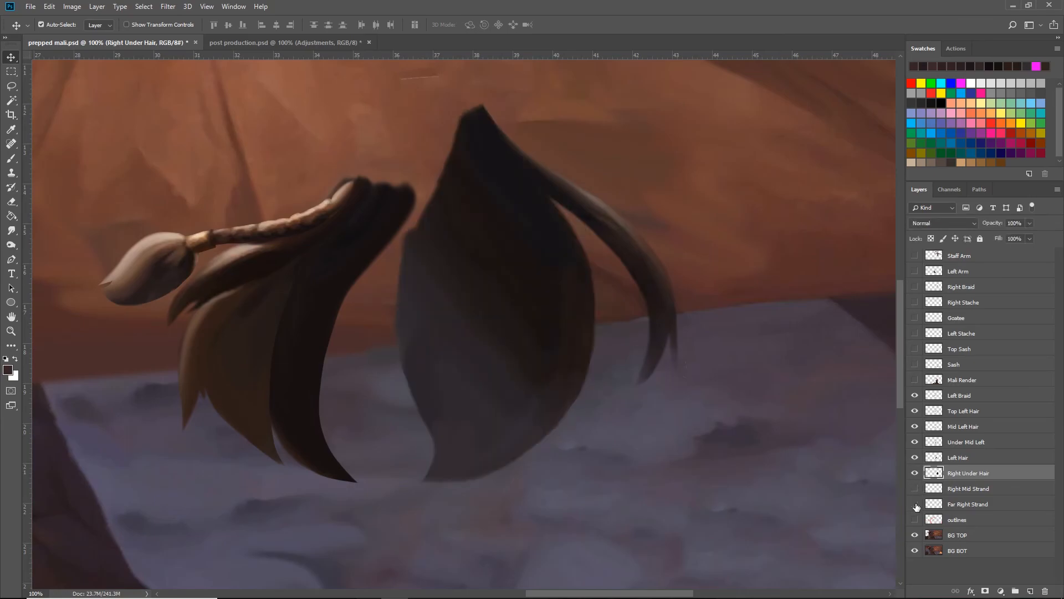
pyautogui.click(914, 503)
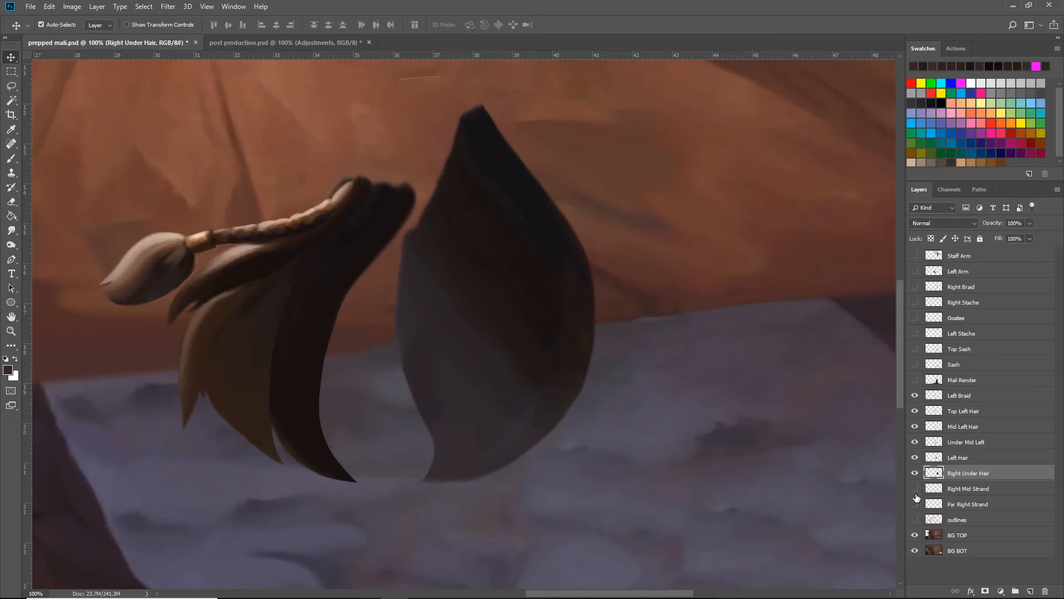
# - Show the Right Mid Strand layer and toggle Right Under Hair to examine how the upper ends of the two strands overlap
pyautogui.click(915, 488)
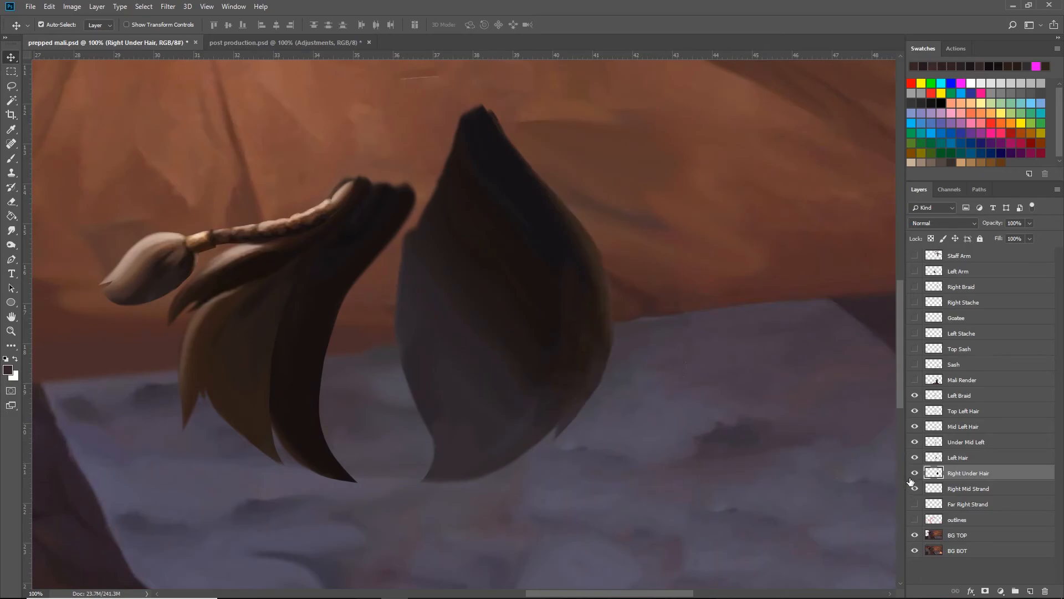
pyautogui.click(915, 473)
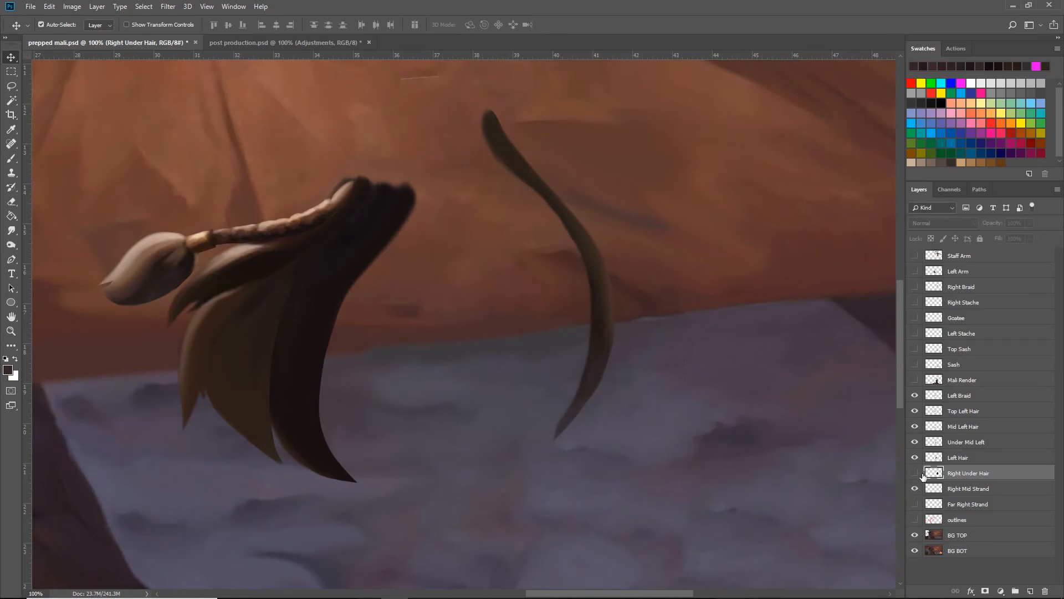
pyautogui.click(915, 473)
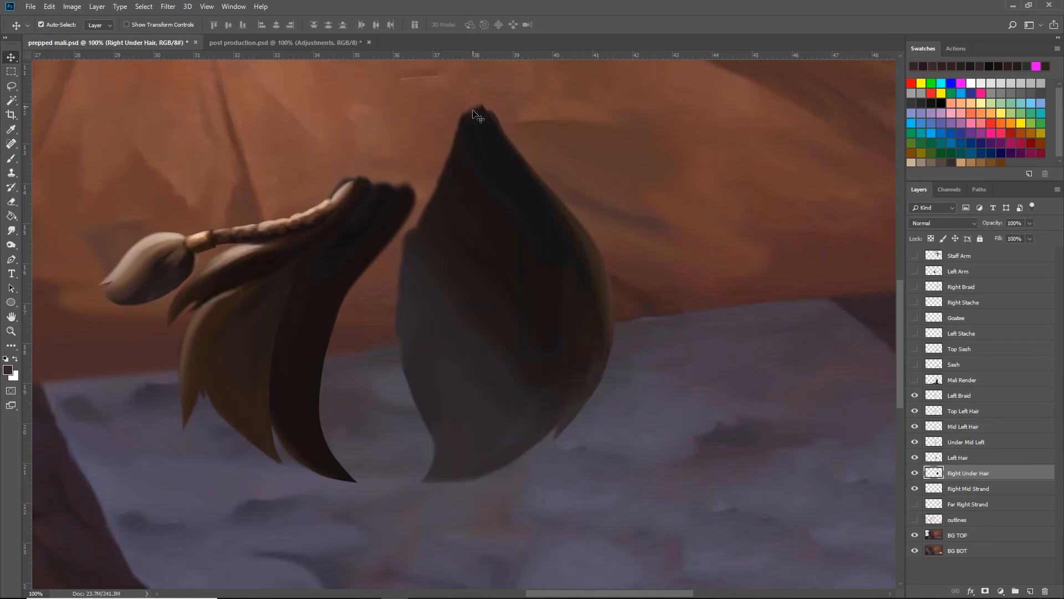
pyautogui.moveTo(473, 108); pyautogui.dragTo(481, 108)
pyautogui.hotkey('ctrl', 'z')
pyautogui.click(914, 473)
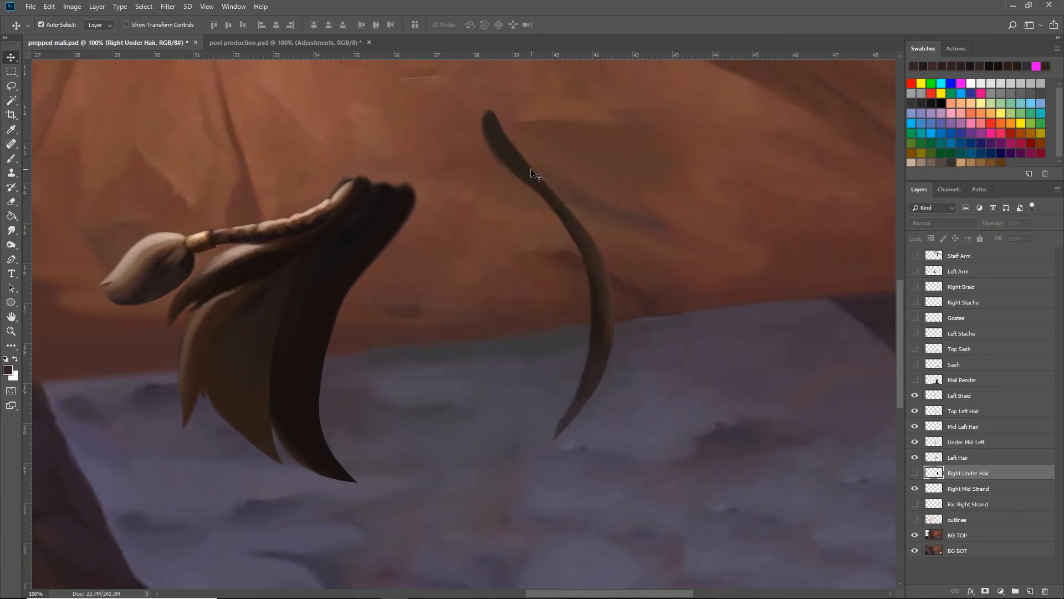
# - Show Far Right Strand, Right Under Hair and all layers from Mali Render up to Staff Arm, bringing the whole artwork into view
pyautogui.click(913, 507)
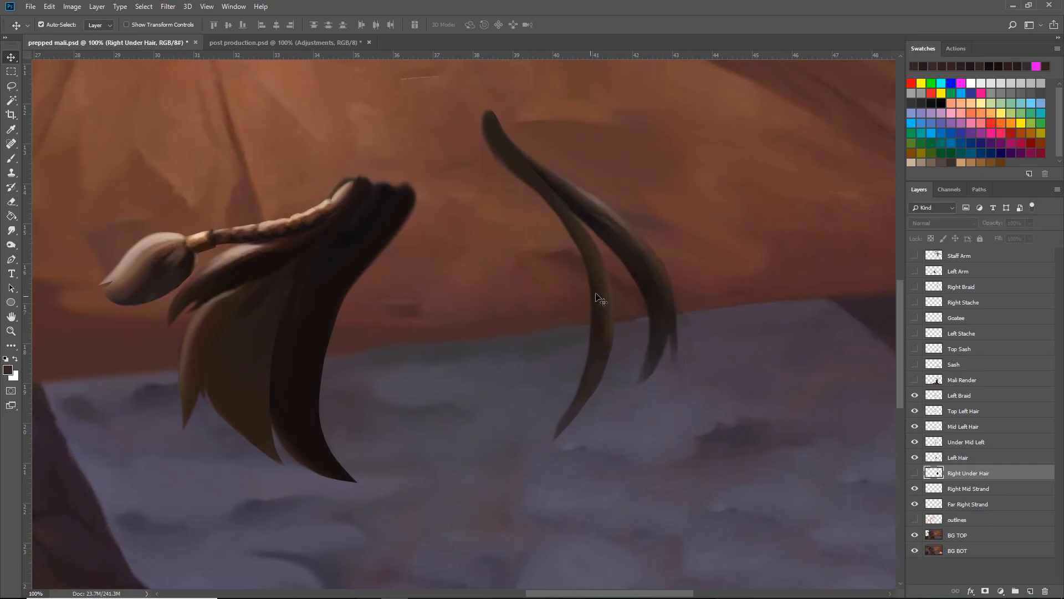
pyautogui.click(915, 473)
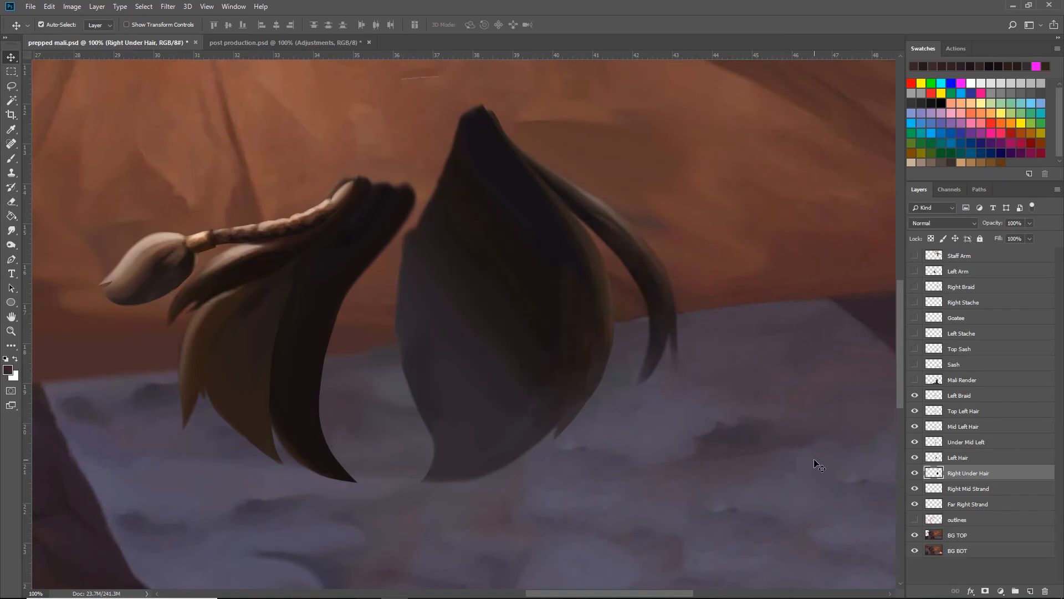
pyautogui.hotkey('ctrl', '-')
pyautogui.hotkey('ctrl', '-')
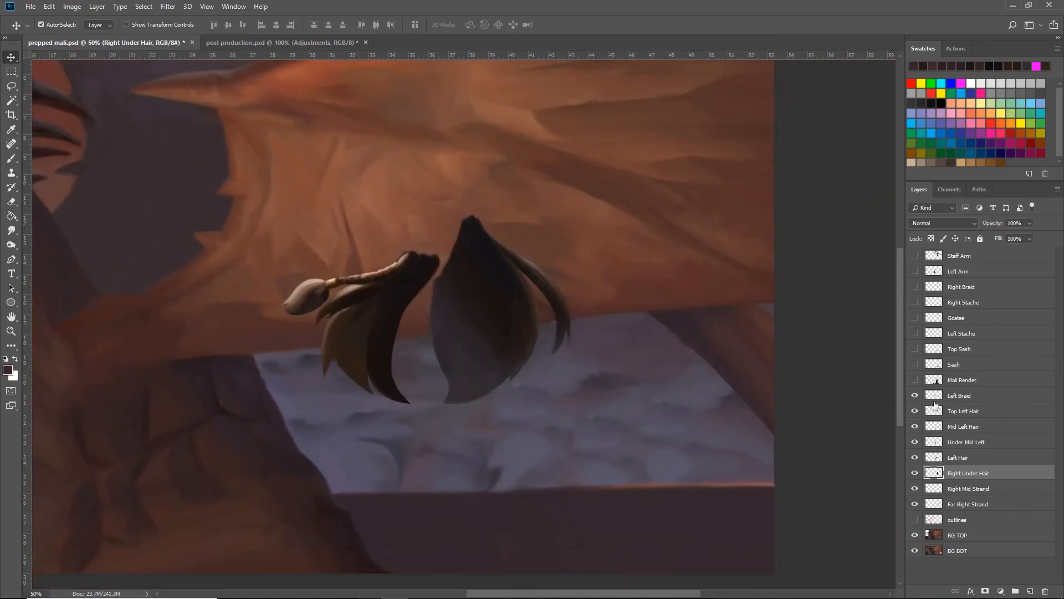
pyautogui.moveTo(917, 382); pyautogui.dragTo(915, 255)
pyautogui.hotkey('ctrl', '-')
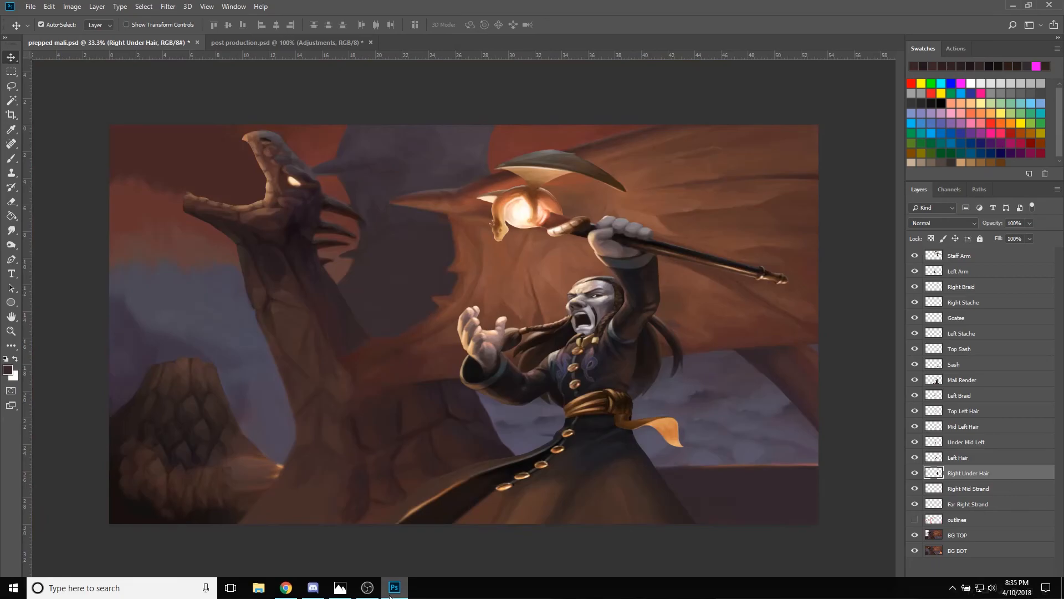
# - Switch to Photos to view the original Wizard101 artwork, and return to the layered document in Photoshop
pyautogui.click(340, 591)
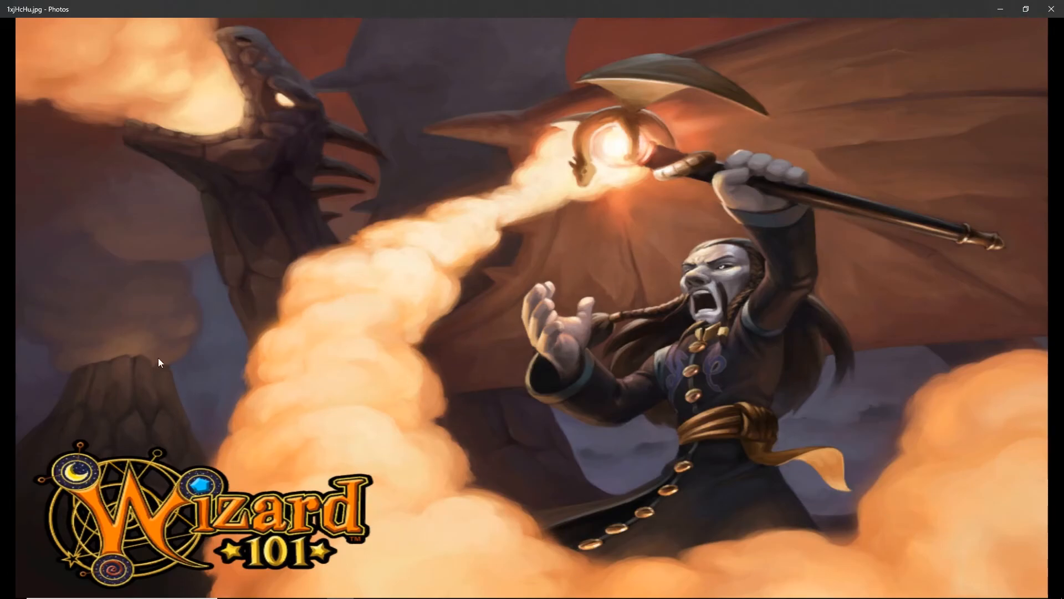
pyautogui.click(1000, 9)
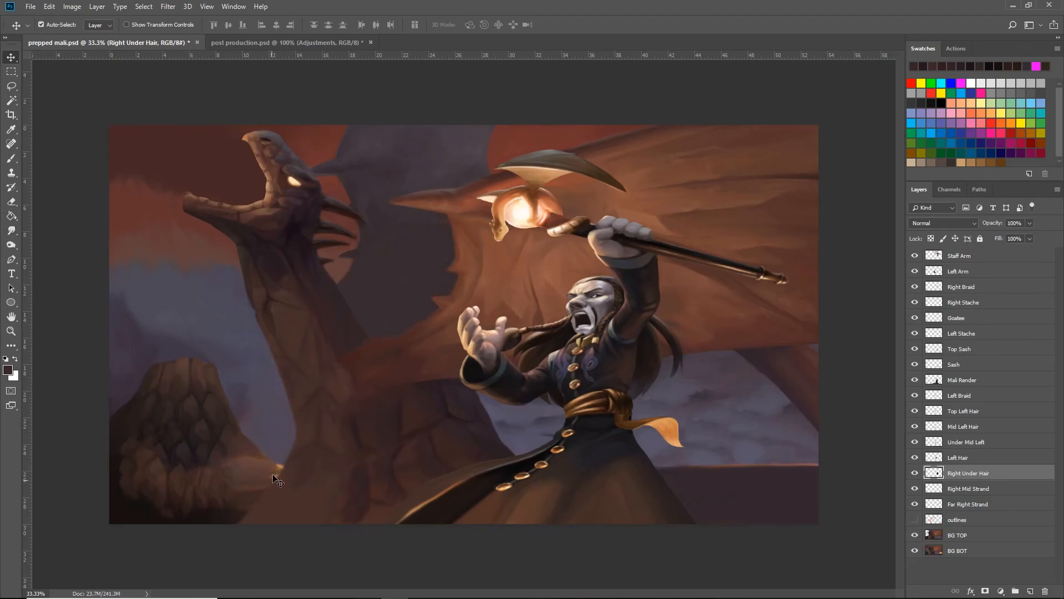
# - Examine the painted background around the base of the volcano beside the dragon, and save the document
pyautogui.hotkey('ctrl', '+')
pyautogui.hotkey('ctrl', '+')
pyautogui.press('space')
pyautogui.moveTo(366, 470); pyautogui.dragTo(388, 414)
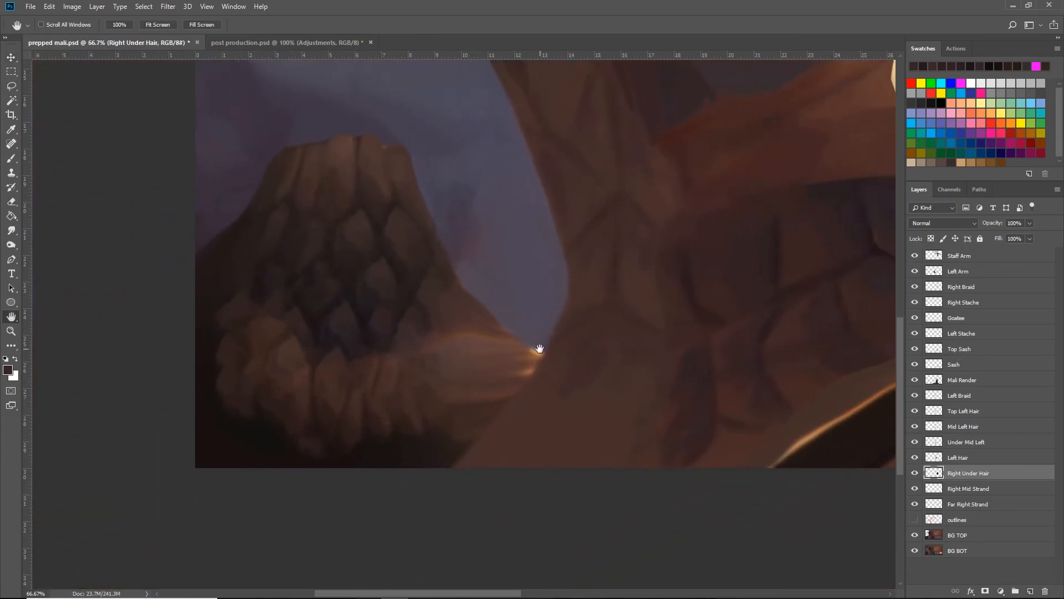
pyautogui.press('v')
pyautogui.hotkey('ctrl', 's')
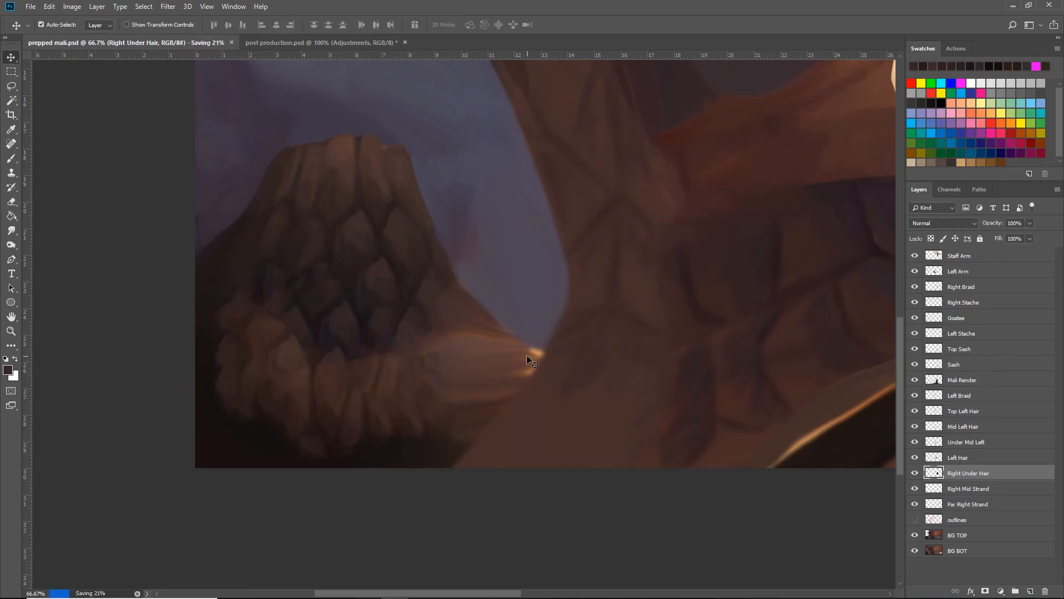
# - Show and select the outlines layer over the full artwork, compare it with the original image in Photos, and return to Photoshop
pyautogui.hotkey('ctrl', '-')
pyautogui.hotkey('ctrl', '-')
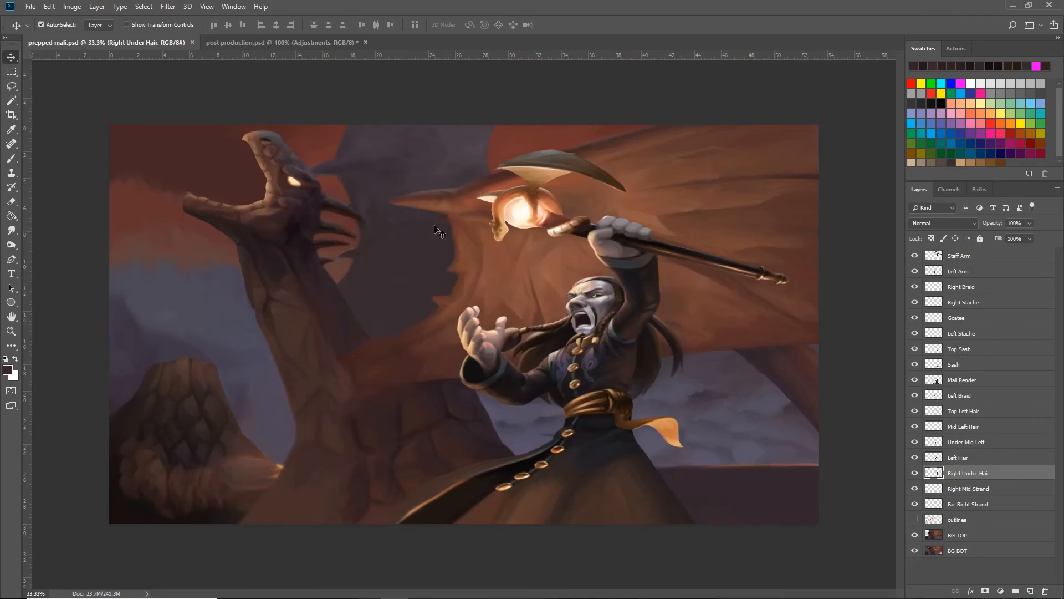
pyautogui.click(911, 519)
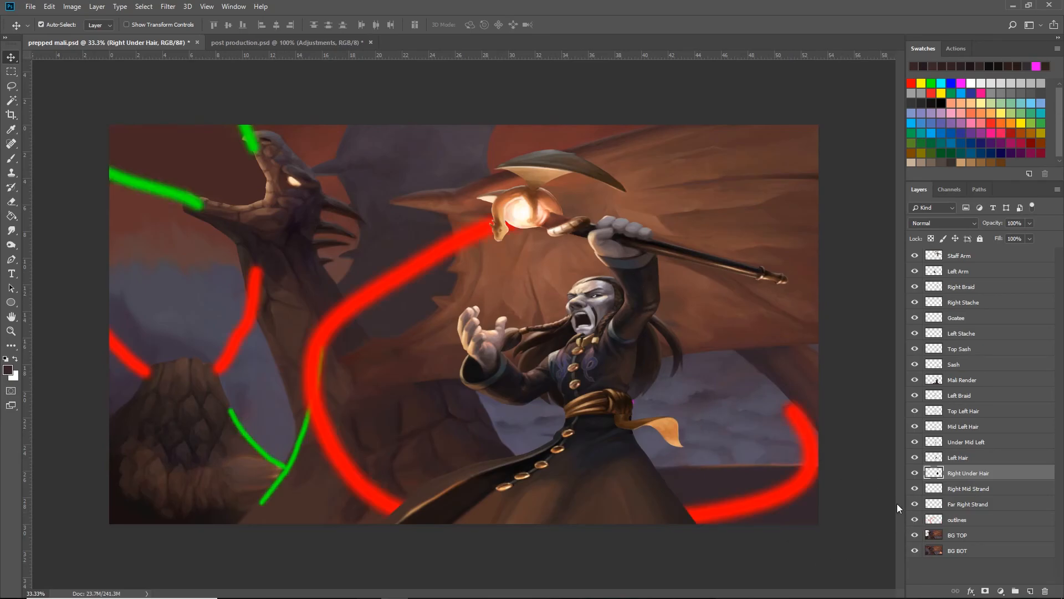
pyautogui.click(974, 523)
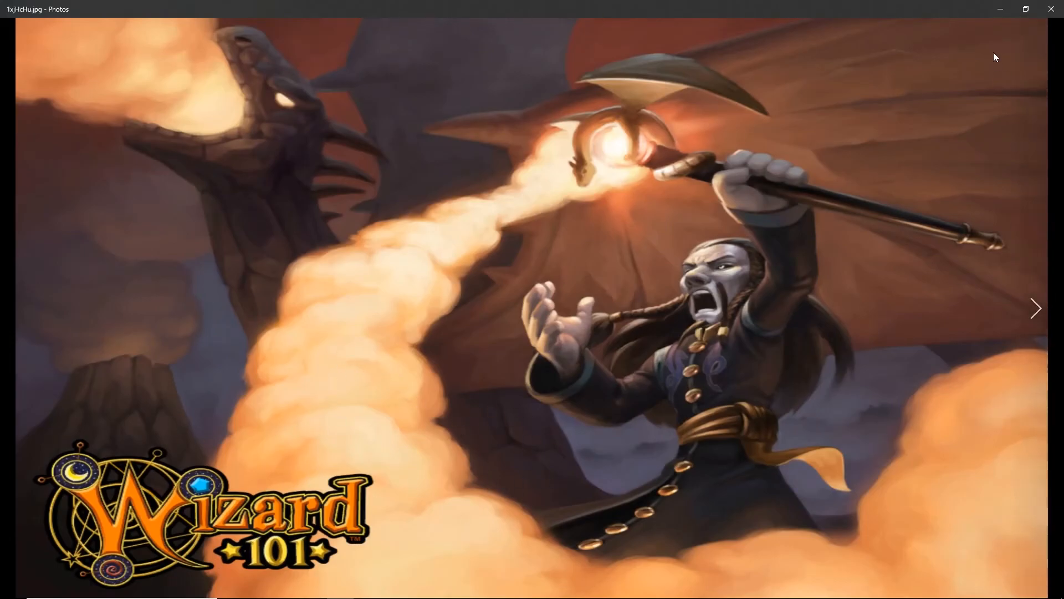
pyautogui.click(999, 9)
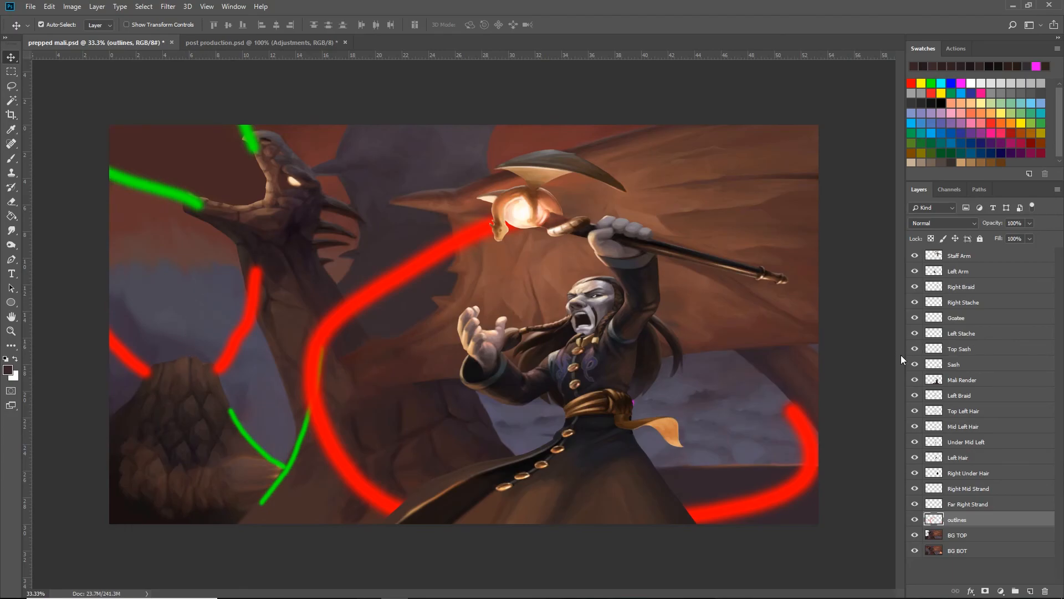
# - Examine the character's face by hiding and showing the Goatee, Right Stache and Right Braid layers
pyautogui.hotkey('ctrl', '+')
pyautogui.hotkey('ctrl', '+')
pyautogui.press('space')
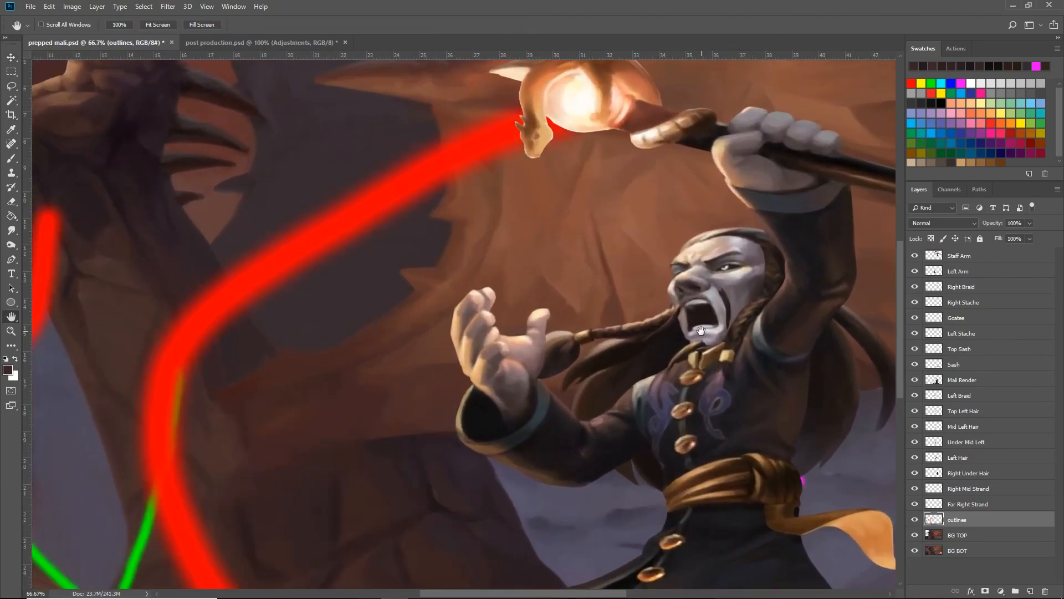
pyautogui.moveTo(701, 330); pyautogui.dragTo(482, 292)
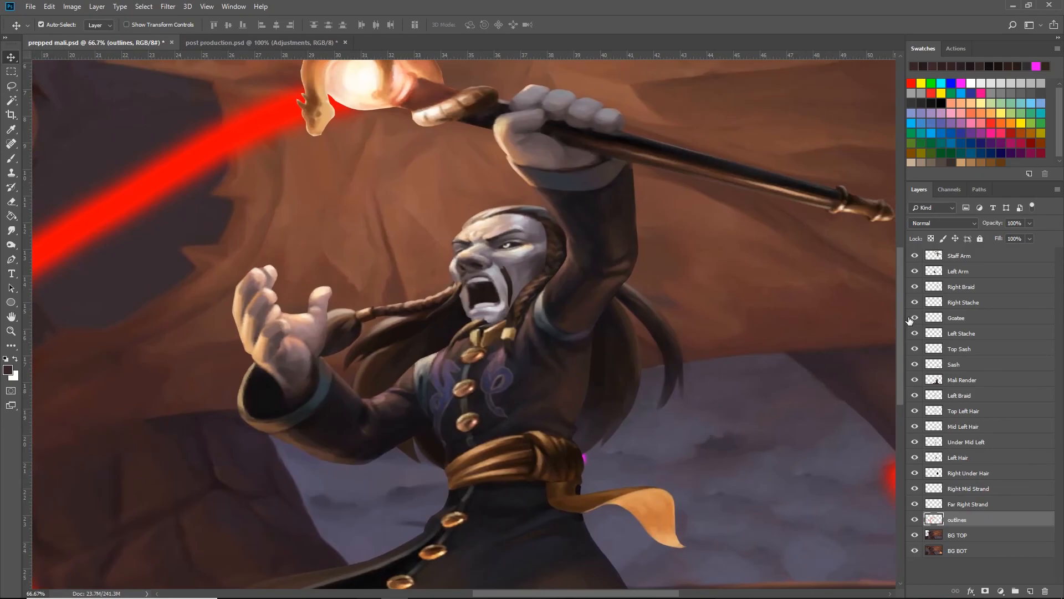
pyautogui.click(914, 318)
pyautogui.click(914, 318)
pyautogui.click(914, 319)
pyautogui.click(913, 309)
pyautogui.click(913, 309)
pyautogui.click(915, 287)
pyautogui.click(915, 288)
# - Toggle Left Stache, hide all the facial hair layers to examine the bare face, and show Right Stache, Goatee and Left Stache again
pyautogui.click(915, 333)
pyautogui.click(915, 333)
pyautogui.click(915, 334)
pyautogui.click(915, 303)
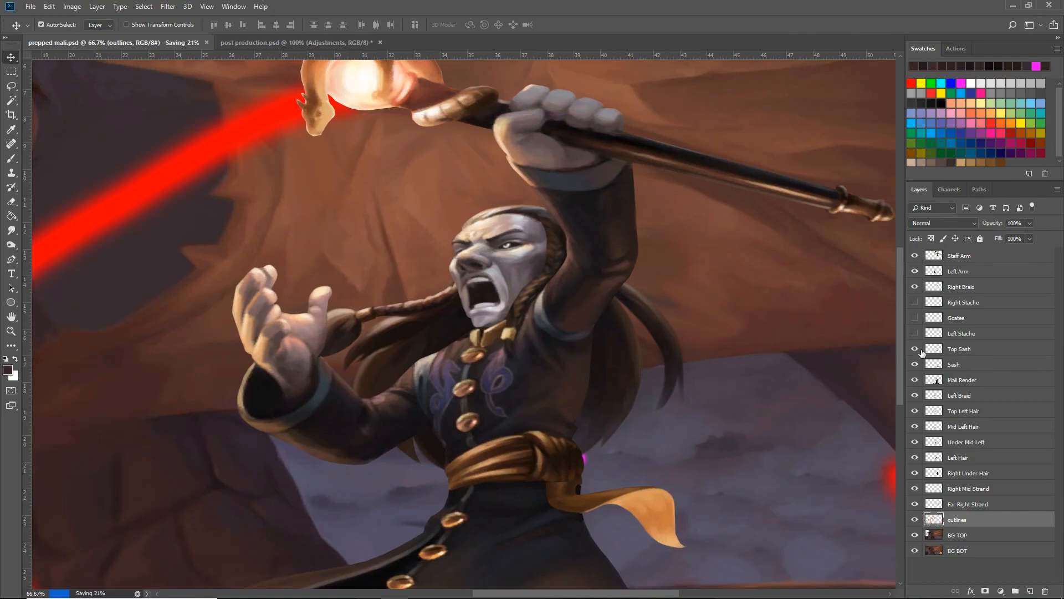
pyautogui.moveTo(915, 302); pyautogui.dragTo(919, 332)
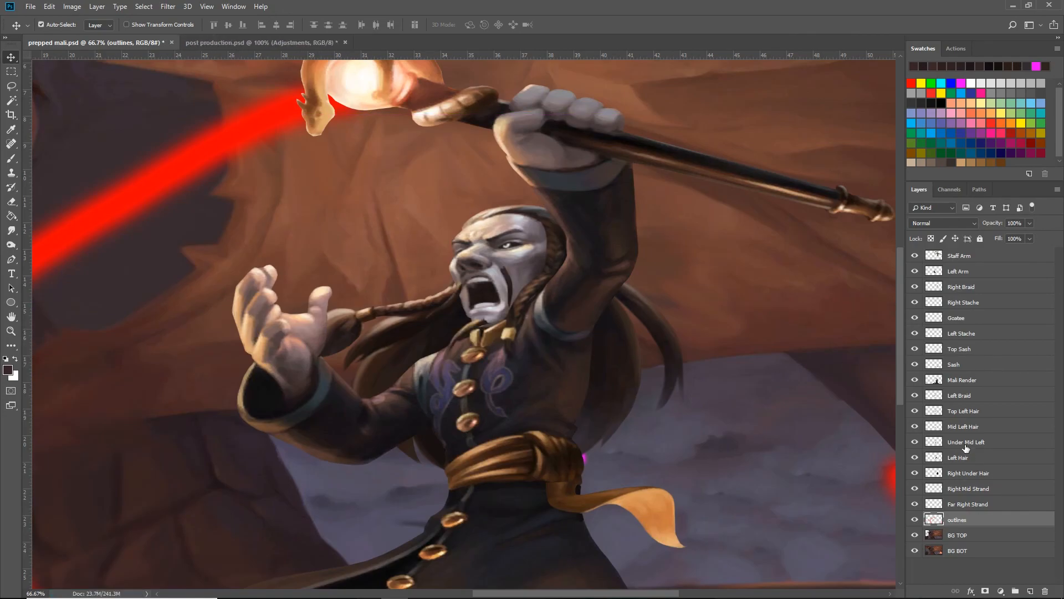
# - Close prepped mali.psd without saving its changes, leaving post production.psd as the active document
pyautogui.press('ctrl')
pyautogui.hotkey('ctrl', '-')
pyautogui.hotkey('ctrl', '-')
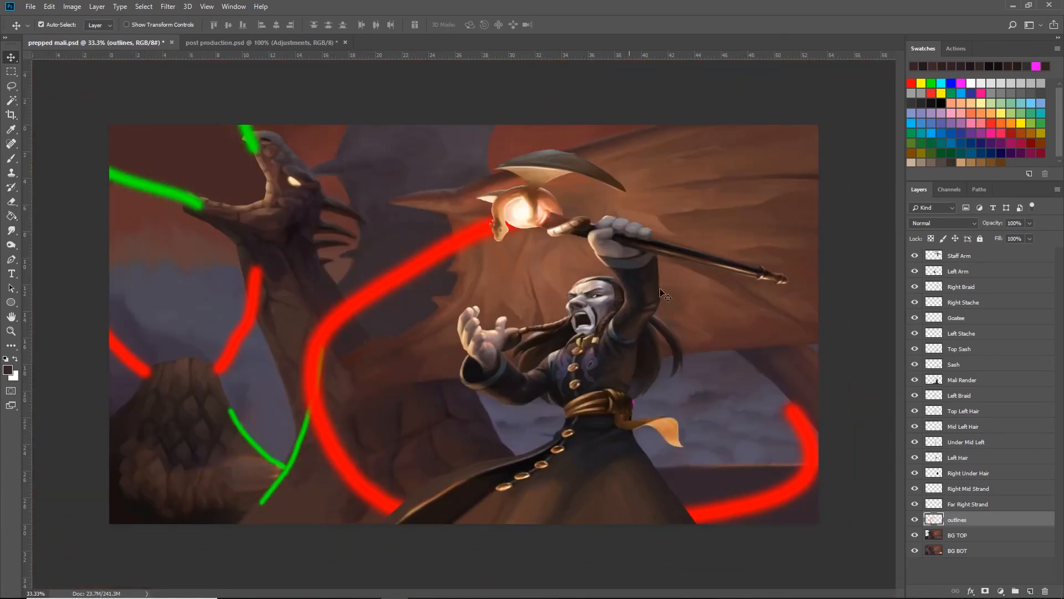
pyautogui.click(201, 44)
pyautogui.click(172, 42)
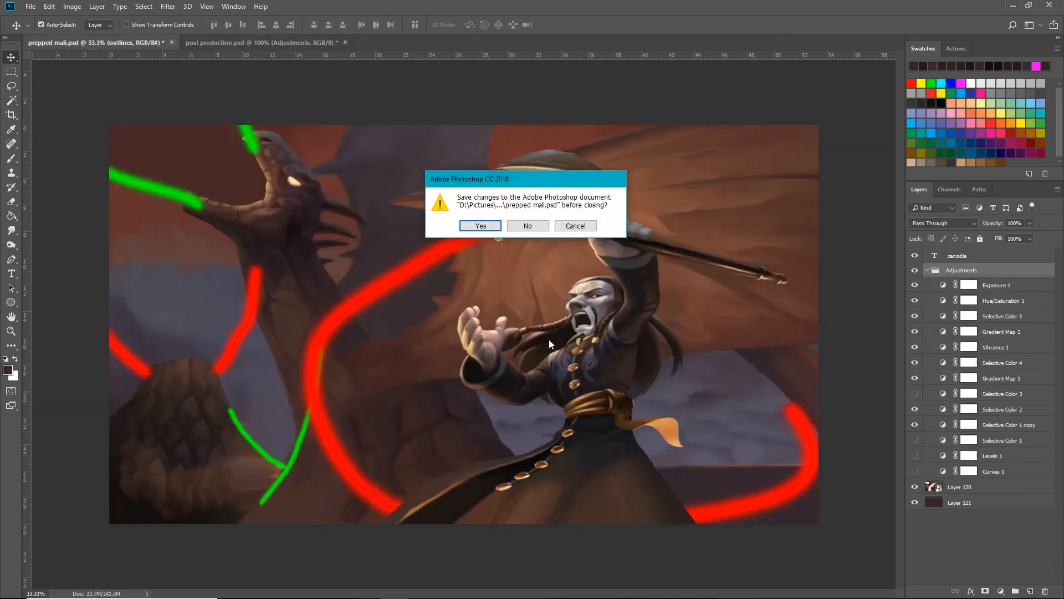
pyautogui.click(527, 226)
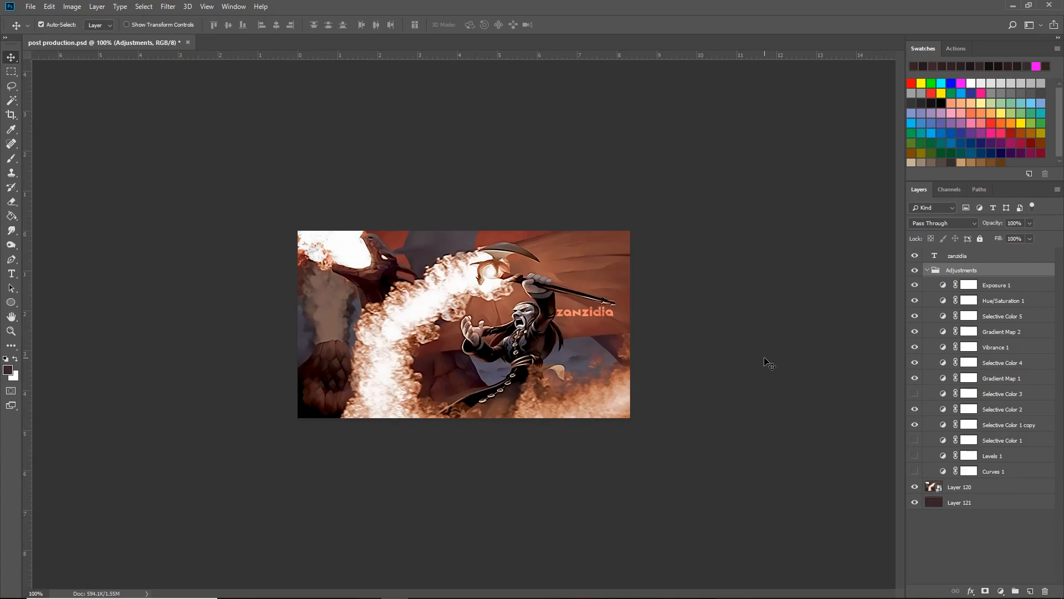
# - Show the Timeline for post production.psd and collapse the Adjustments group
pyautogui.click(232, 7)
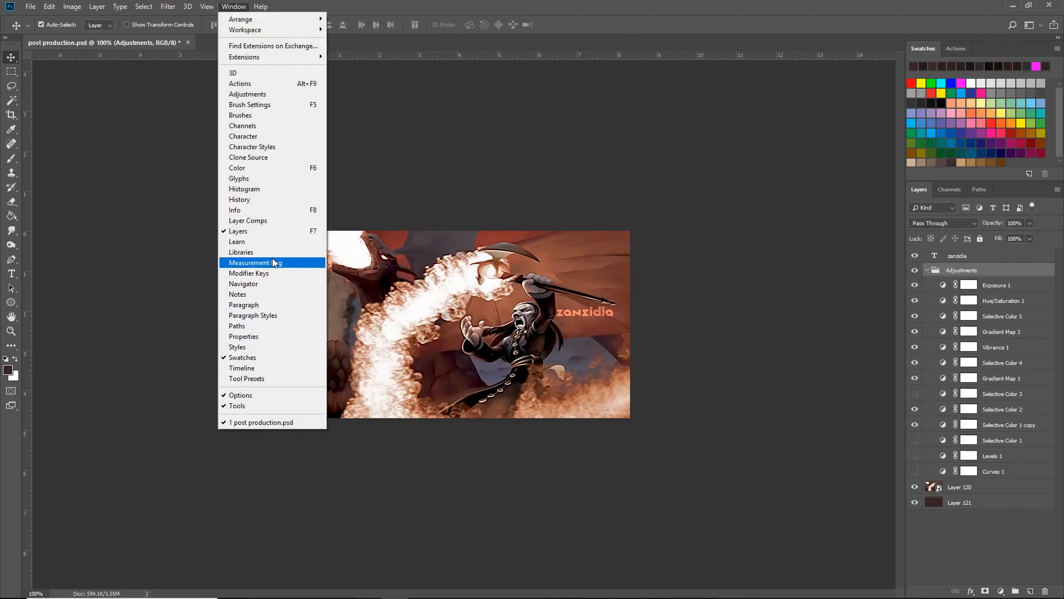
pyautogui.click(260, 368)
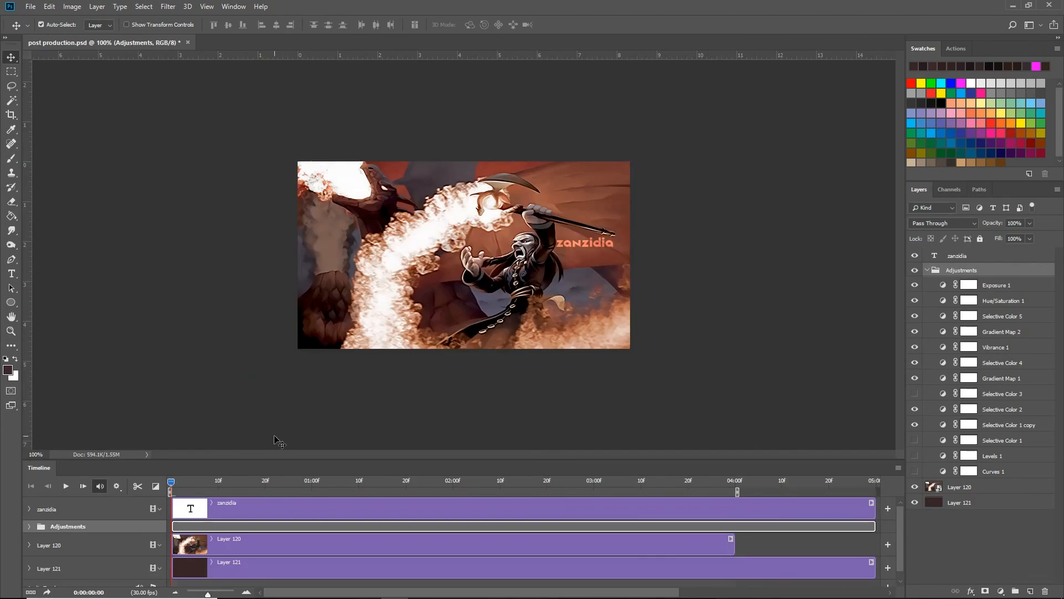
pyautogui.click(926, 271)
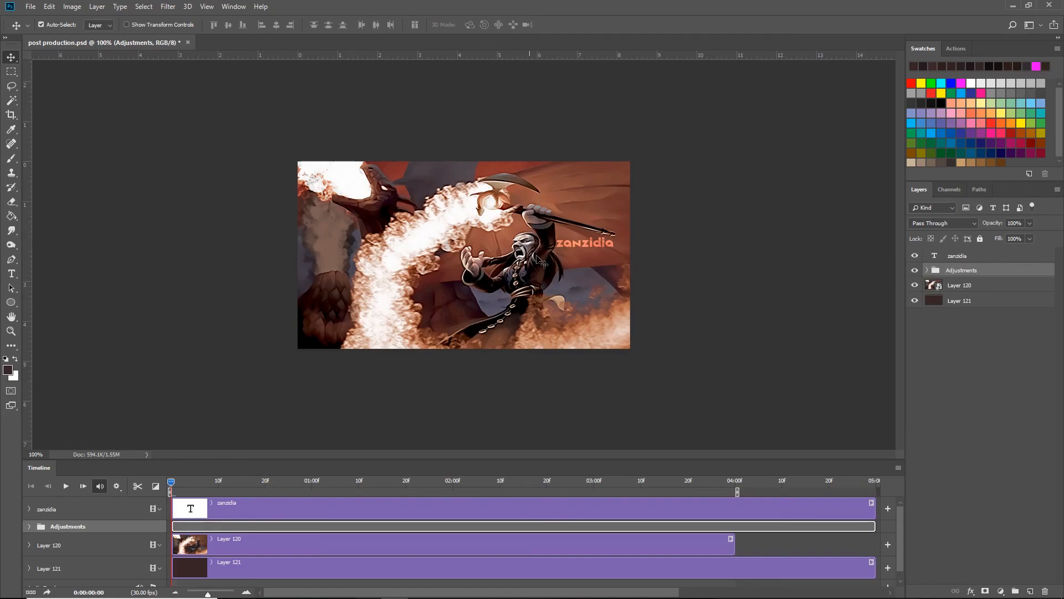
# - Look up the import command Video Frames to Layers without running it
pyautogui.click(30, 7)
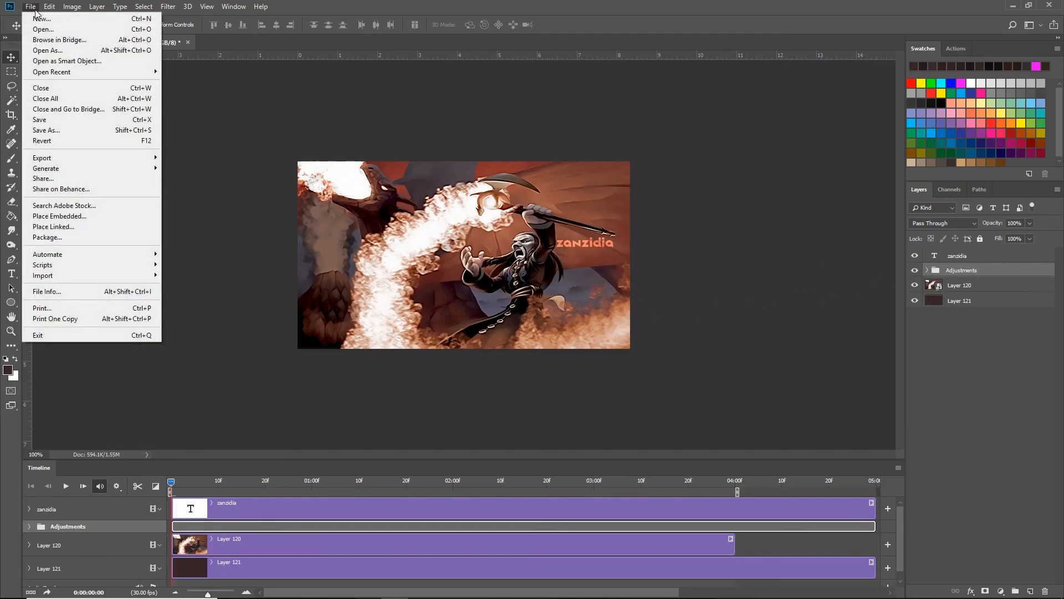
pyautogui.moveTo(111, 276)
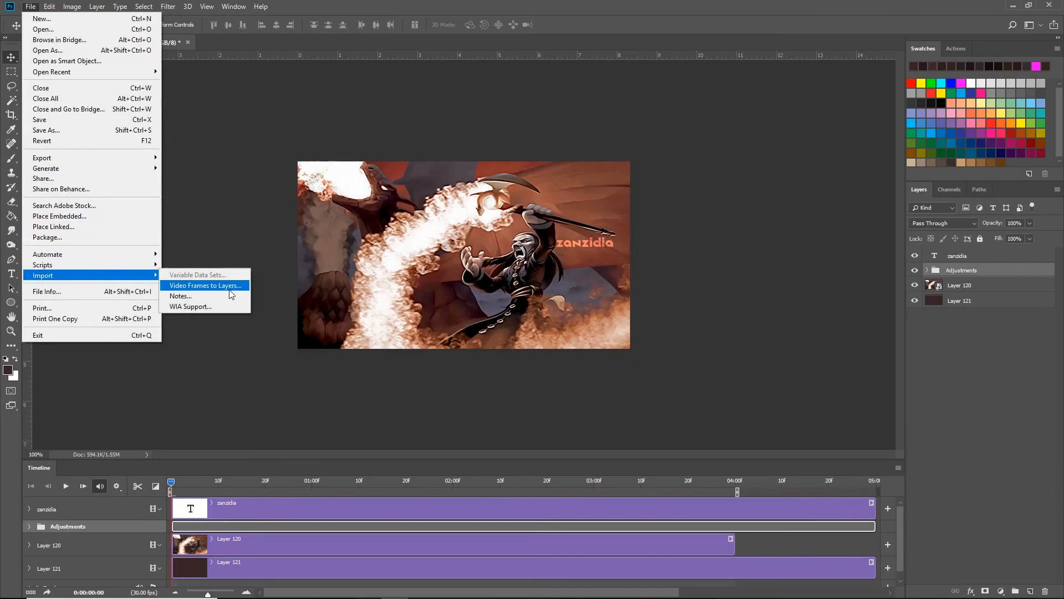
pyautogui.click(633, 5)
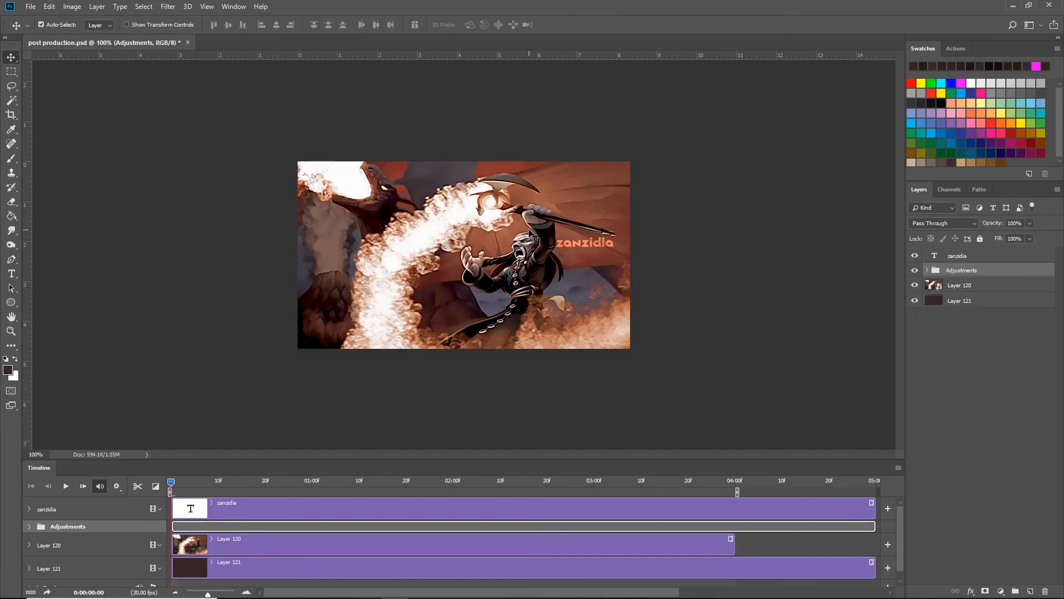
# - Fit the full timeline in view, expand the Adjustments group and toggle Selective Color 3 to examine its effect
pyautogui.moveTo(208, 593); pyautogui.dragTo(203, 594)
pyautogui.click(925, 271)
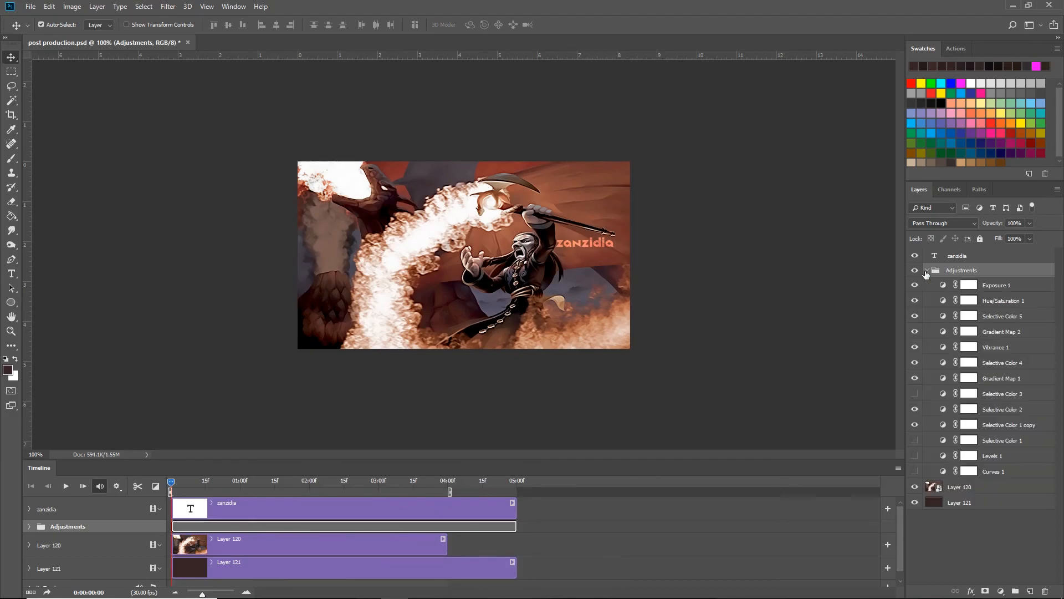
pyautogui.click(1000, 330)
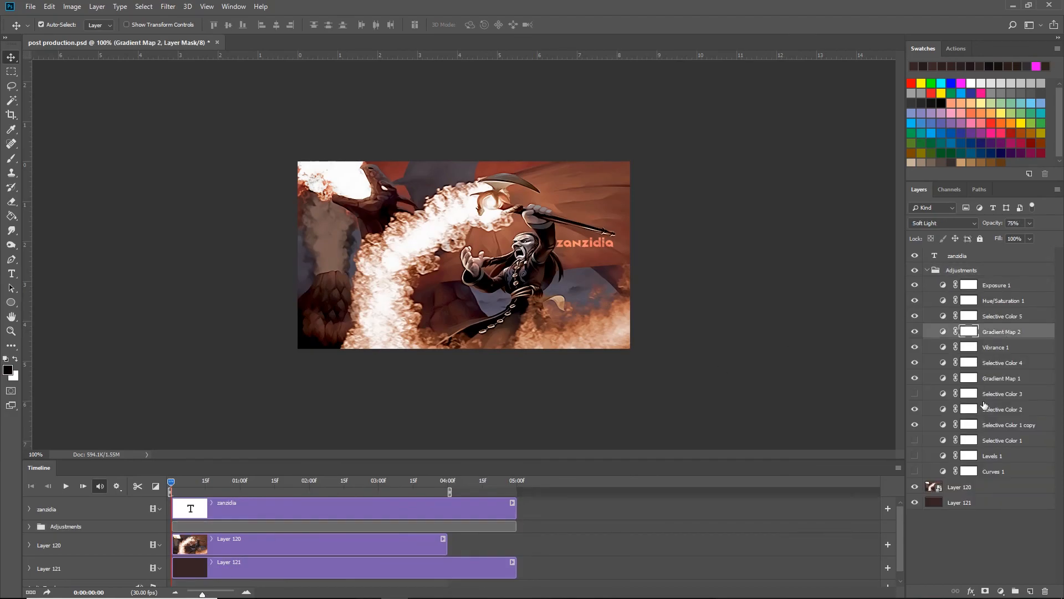
pyautogui.click(984, 394)
pyautogui.click(915, 395)
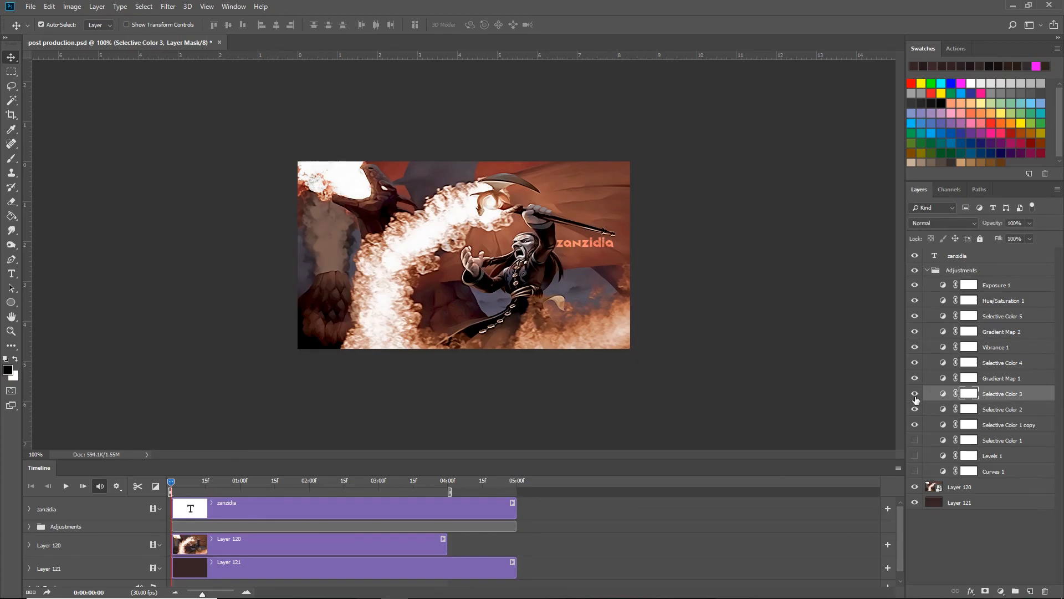
pyautogui.click(915, 395)
pyautogui.click(915, 394)
# - Toggle the hidden Selective Color 1, Levels 1 and Curves 1 adjustments to examine their effect on the animation
pyautogui.click(915, 440)
pyautogui.click(915, 456)
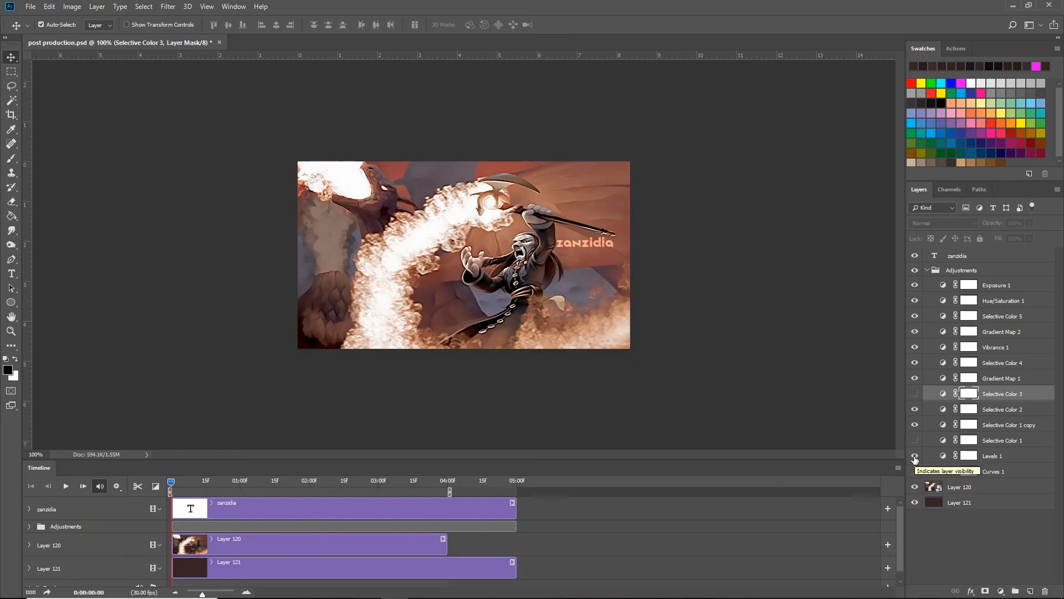
pyautogui.click(914, 457)
pyautogui.click(915, 471)
pyautogui.click(915, 471)
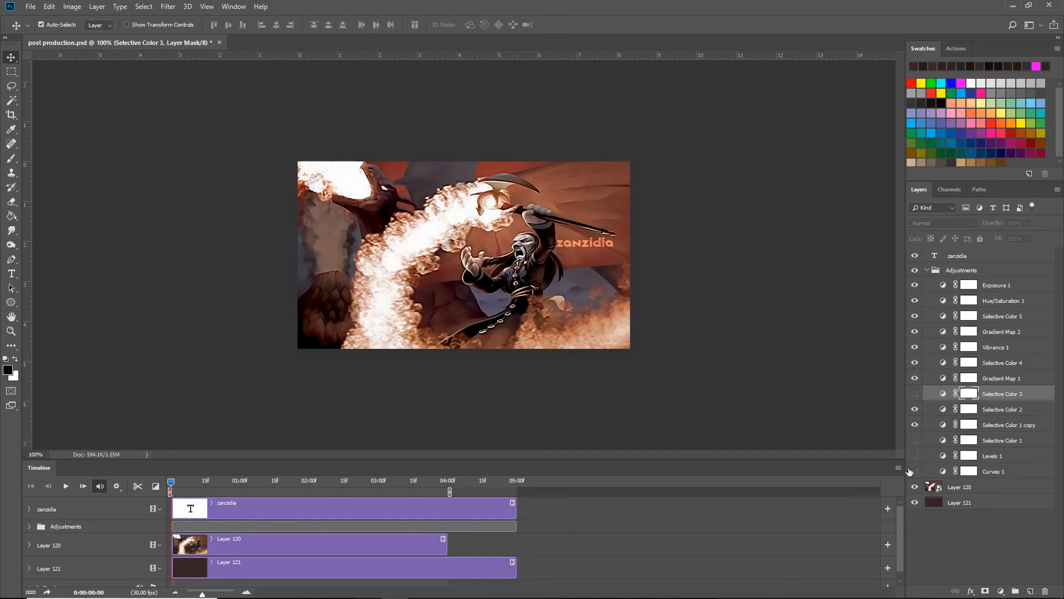
# - Collapse the Adjustments group, point out Layer 120 and Layer 121, and toggle the zanzidia text layer's visibility
pyautogui.click(925, 275)
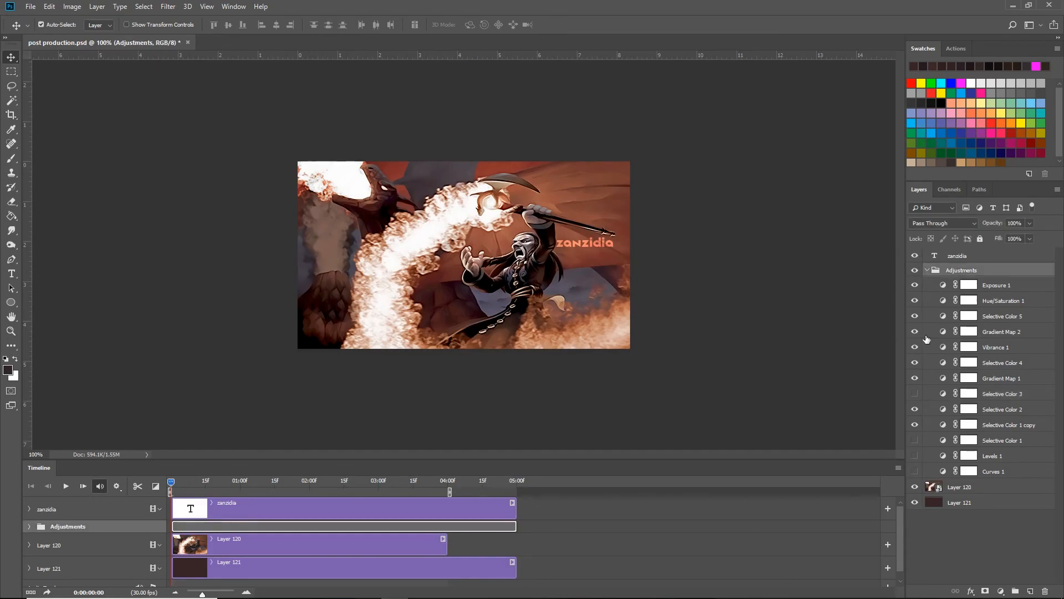
pyautogui.click(927, 270)
pyautogui.click(967, 287)
pyautogui.click(968, 302)
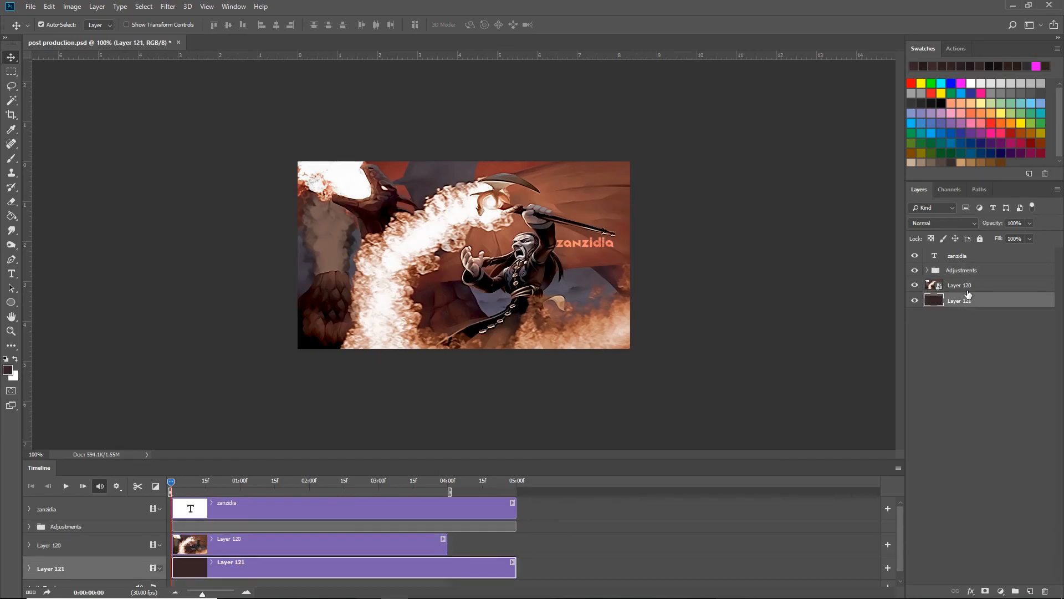
pyautogui.click(965, 260)
pyautogui.click(914, 259)
pyautogui.click(915, 259)
# - Open Save for Web for the animation and choose Selective as the GIF's color reduction algorithm
pyautogui.click(30, 7)
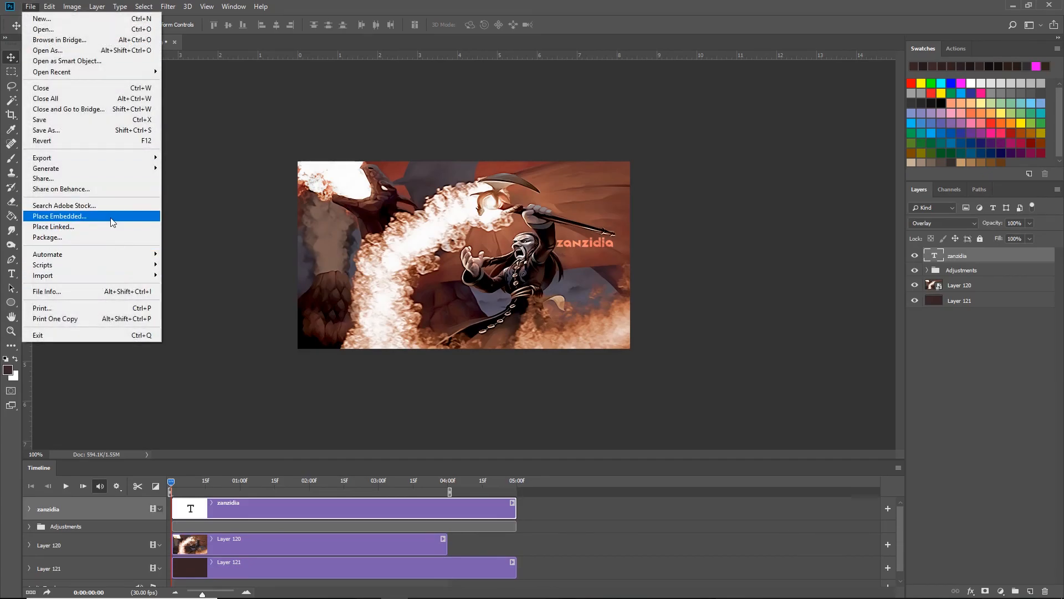
pyautogui.moveTo(118, 158)
pyautogui.click(225, 201)
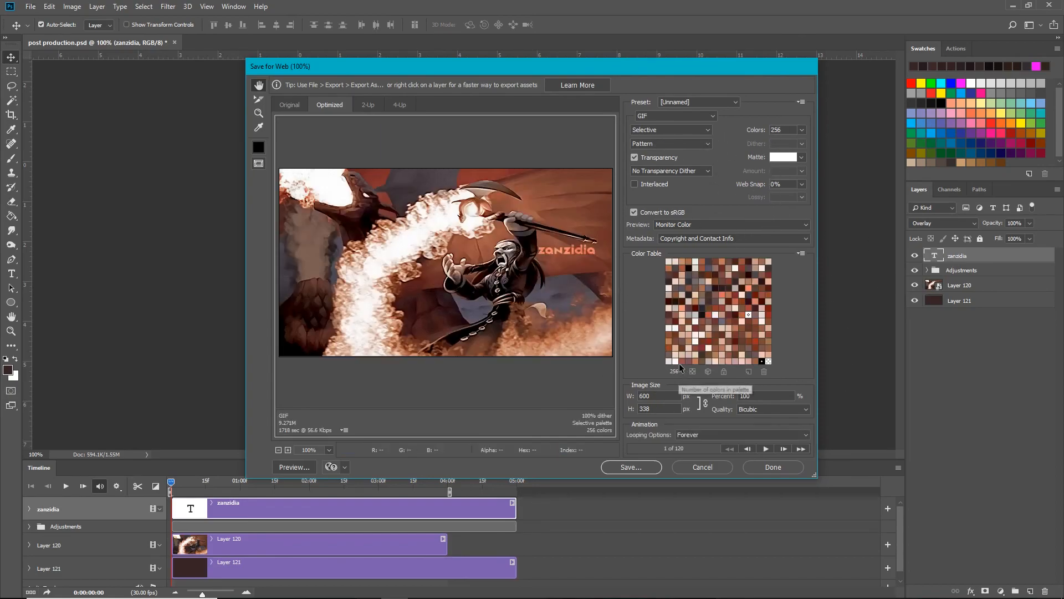
pyautogui.click(678, 131)
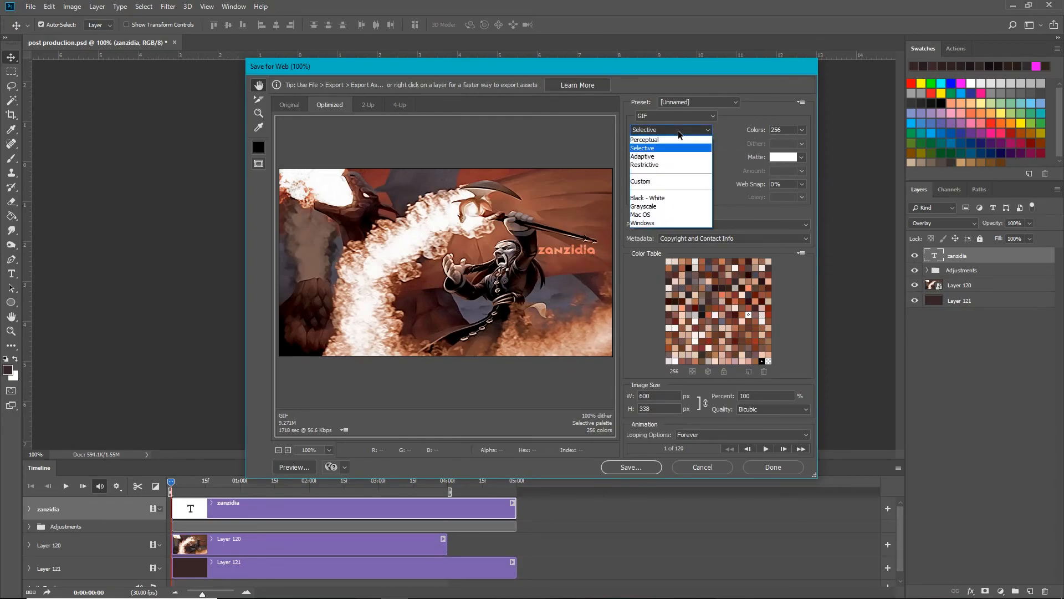
pyautogui.click(674, 148)
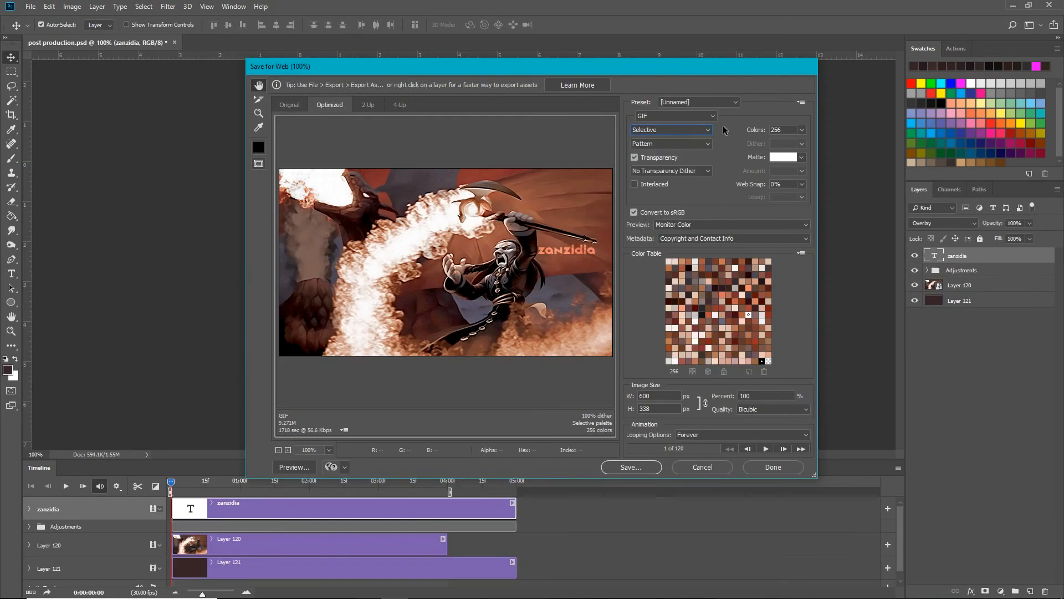
# - Try No Dither on the GIF preview, and set the dither algorithm back to Pattern
pyautogui.click(678, 146)
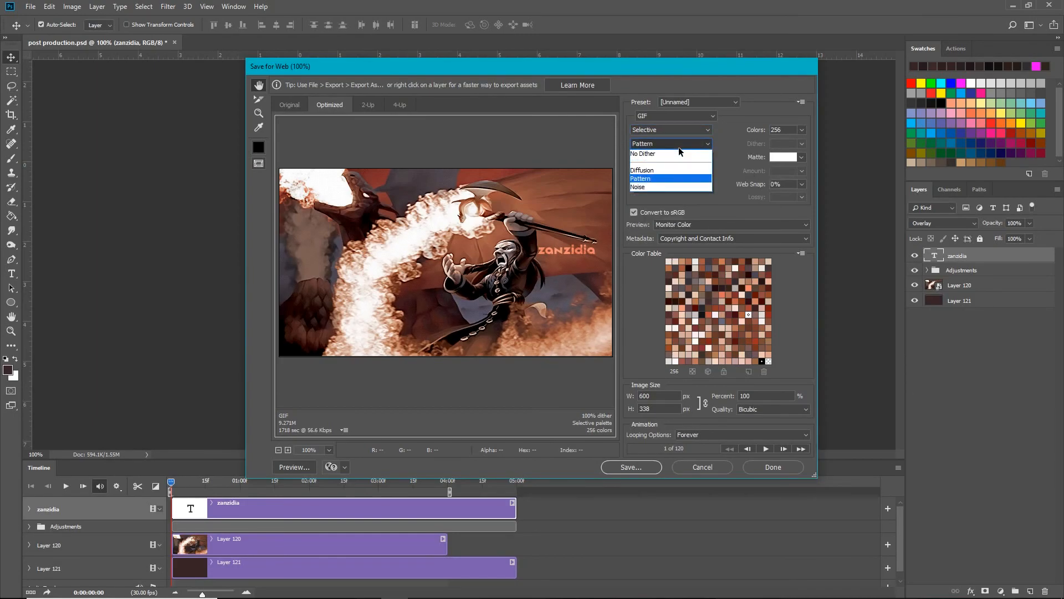
pyautogui.click(676, 155)
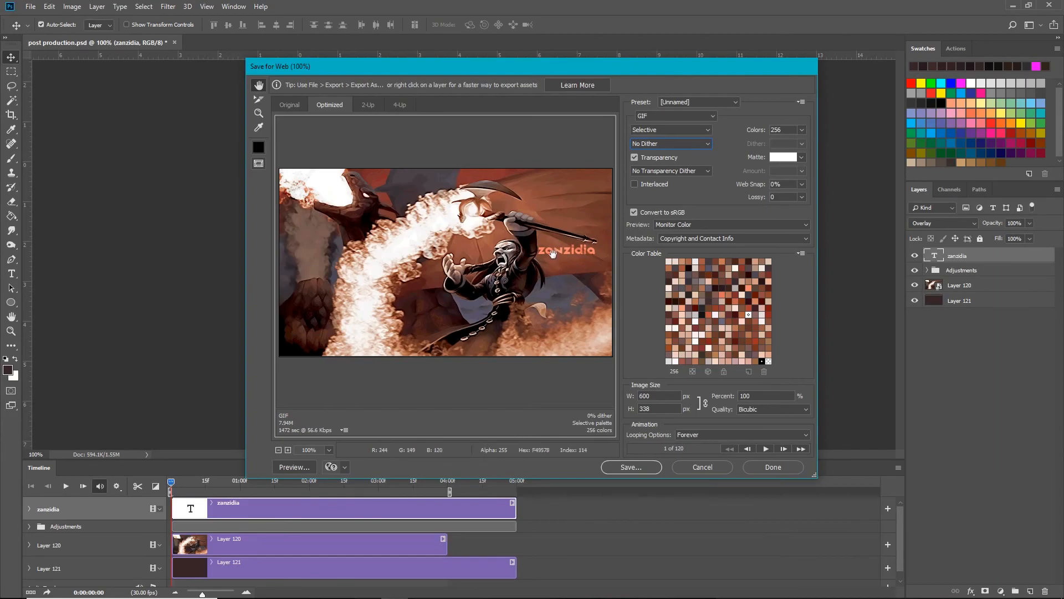
pyautogui.click(669, 144)
pyautogui.click(665, 178)
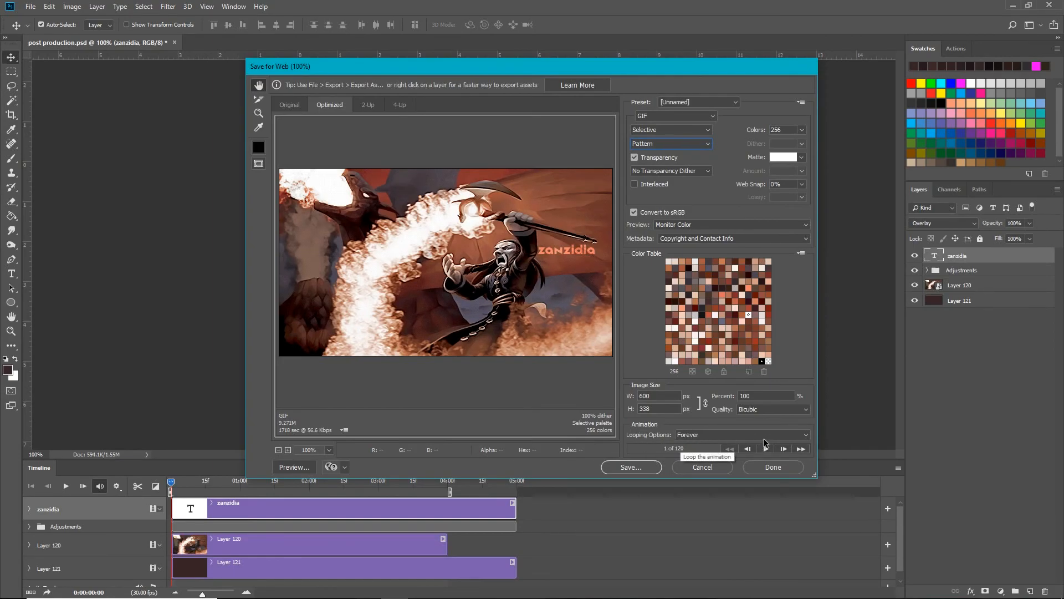
# - Set the animation's looping to Forever, preview its playback, and close Save for Web keeping the settings
pyautogui.click(763, 438)
pyautogui.click(697, 451)
pyautogui.click(763, 447)
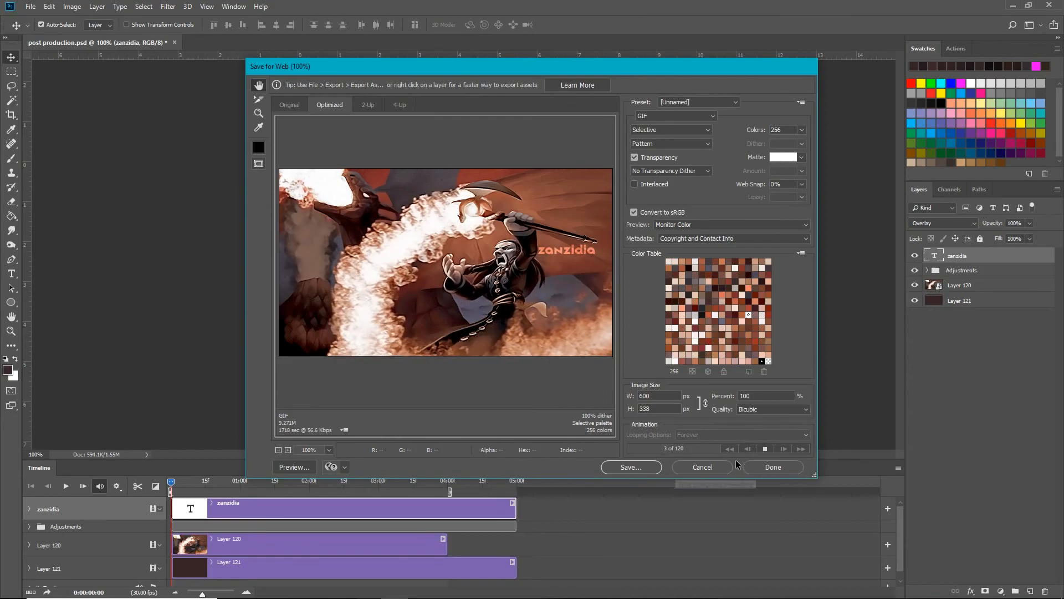
pyautogui.click(764, 448)
pyautogui.click(773, 467)
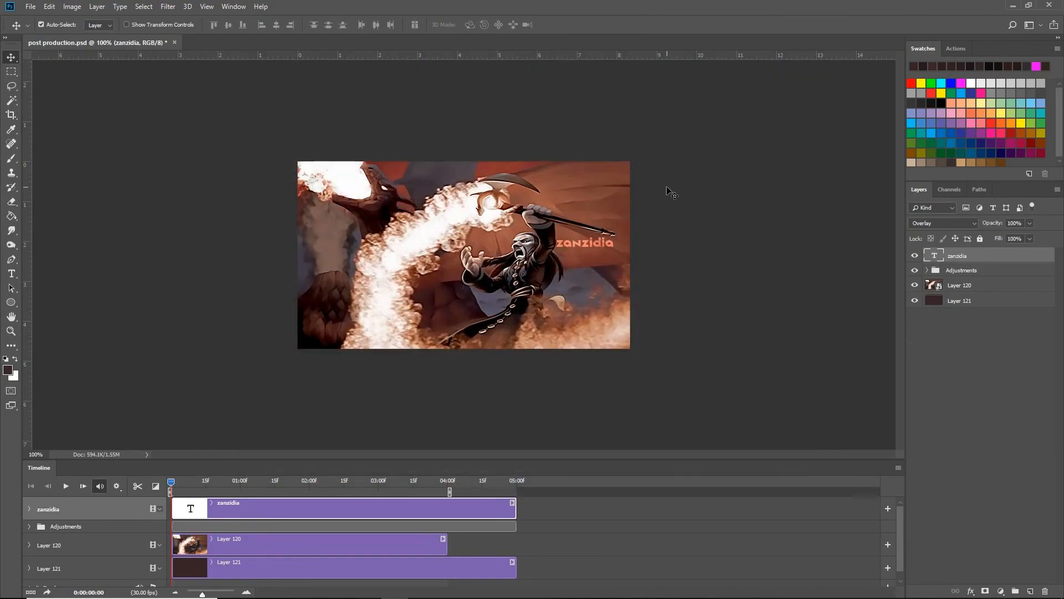